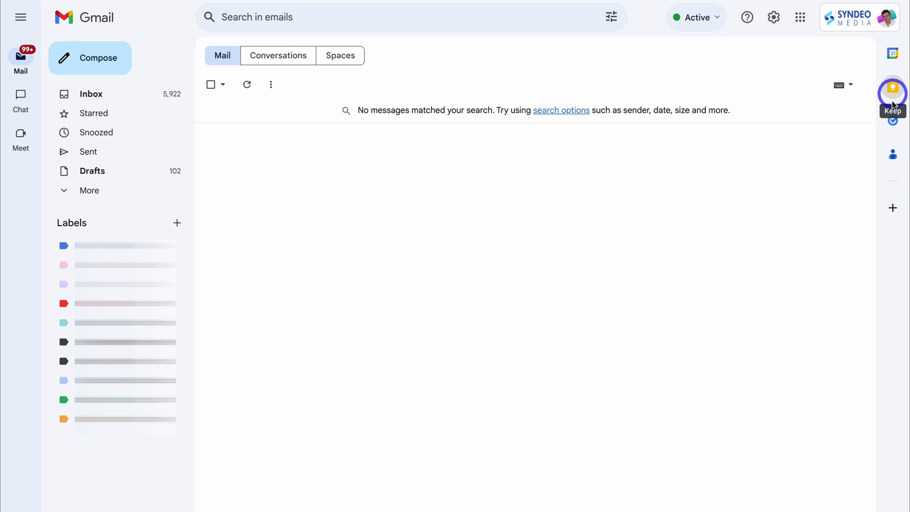
Show the Gmail side panel and open the Keep notes in it
click(893, 498)
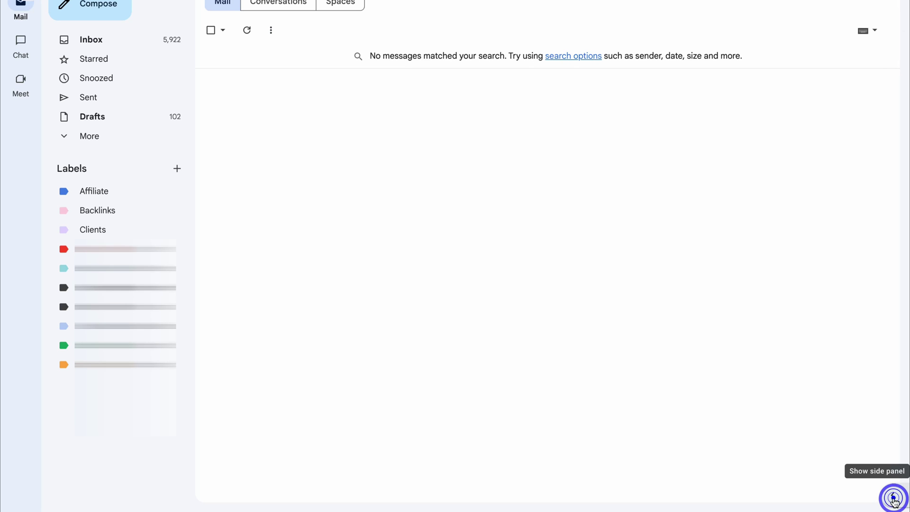
click(901, 497)
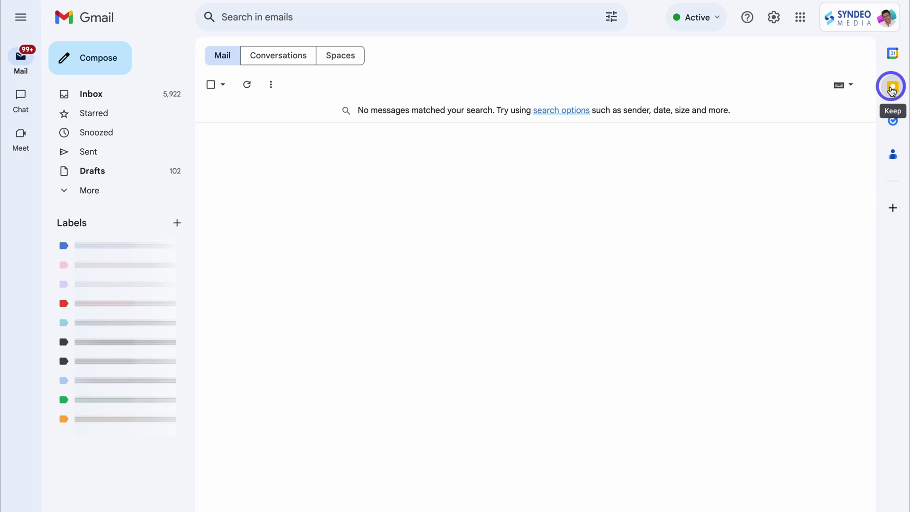
click(894, 90)
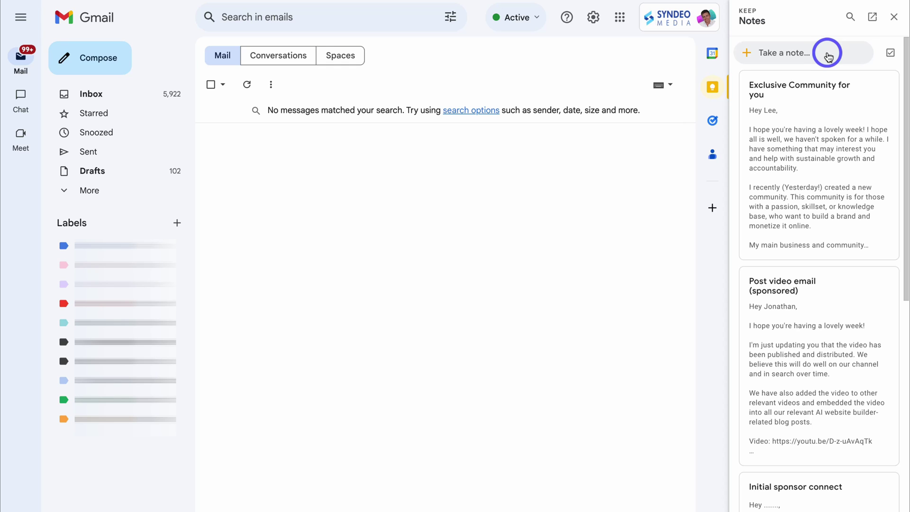
Create a checklist note titled "Sales Tasks" with items for a follow-up call, re-sending a partnership email, modifying pipeline sales stages and sending the sales process
click(890, 55)
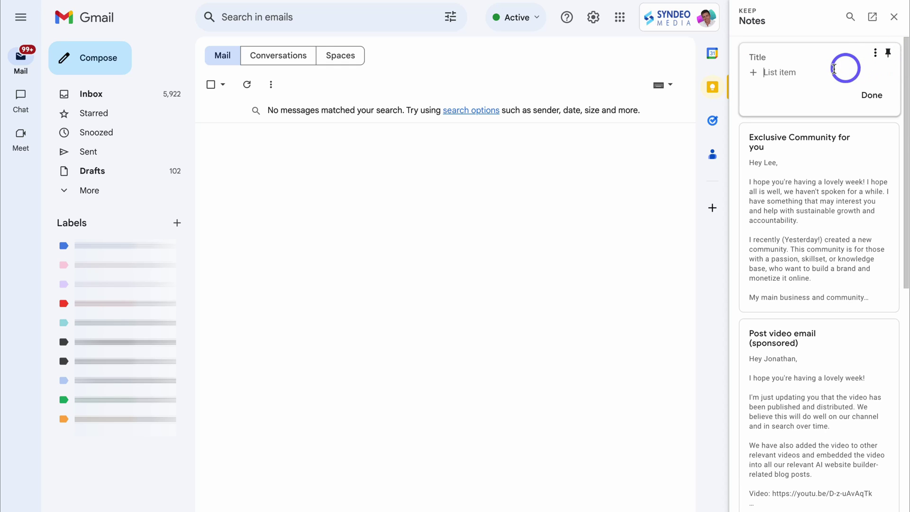
click(786, 56)
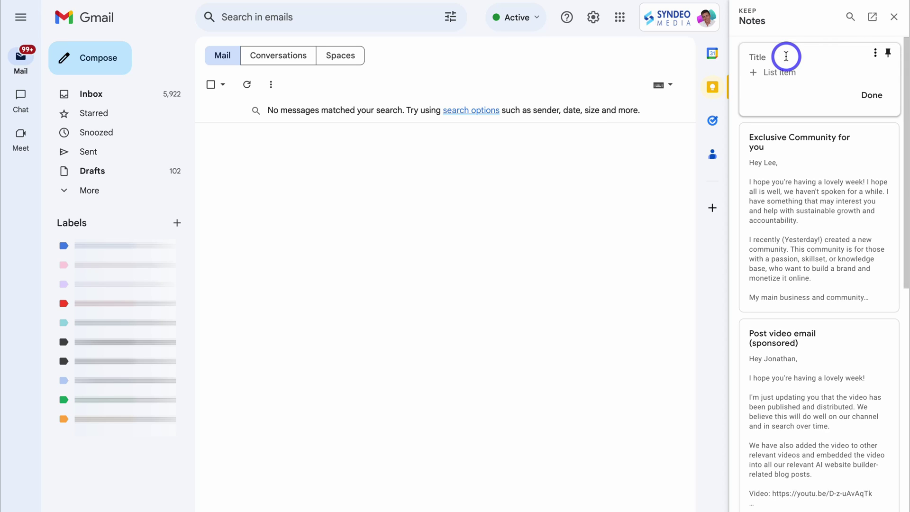
text(Sales Tasks)
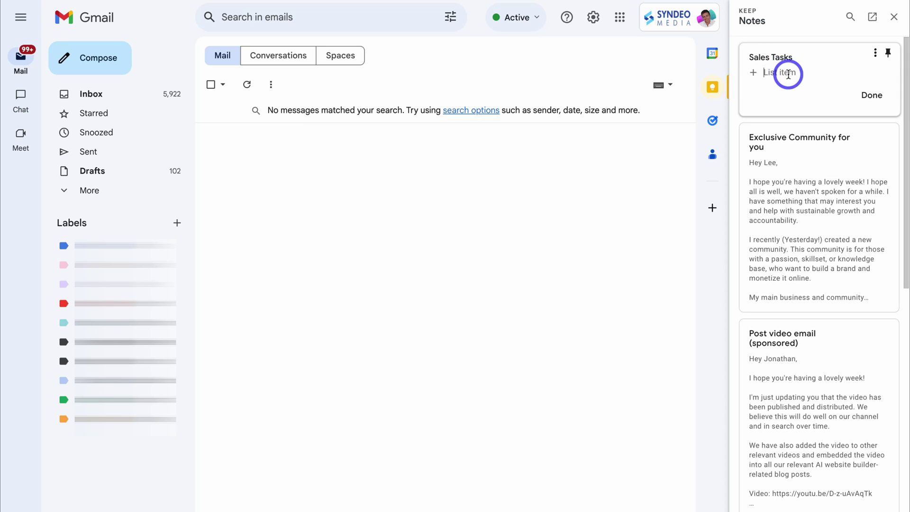
click(793, 74)
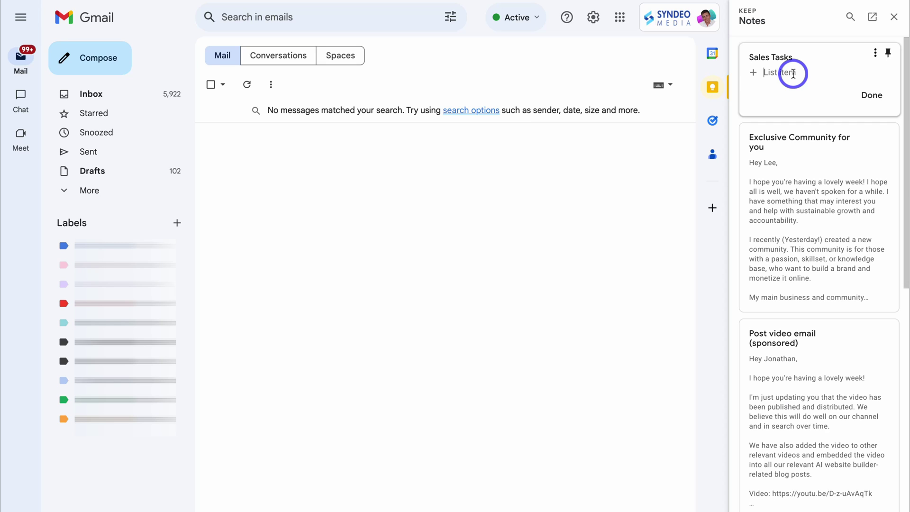
text(Follow-up call with Jake Re-send partnership email with Sam Modify sales stages in our pipeline Send sales process to Liam)
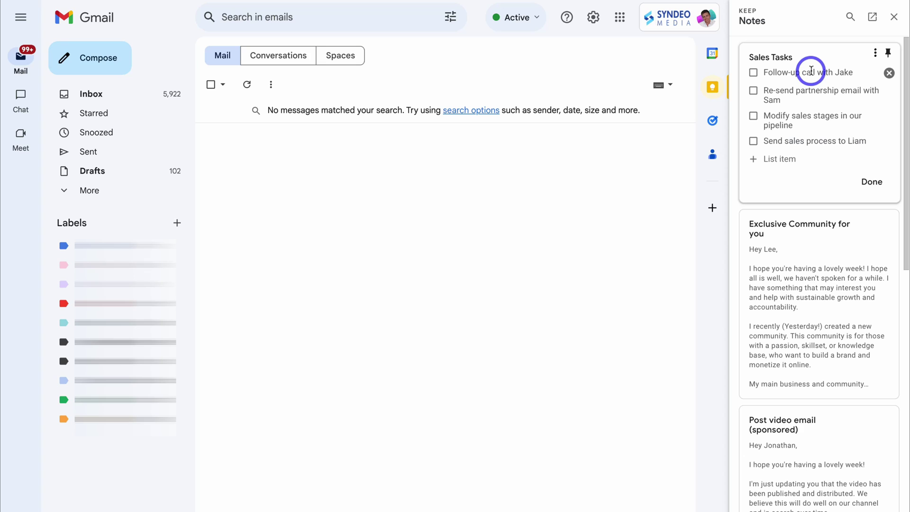
Open the Sales Tasks note in the full Keep app and mark its partnership email item as completed
click(875, 52)
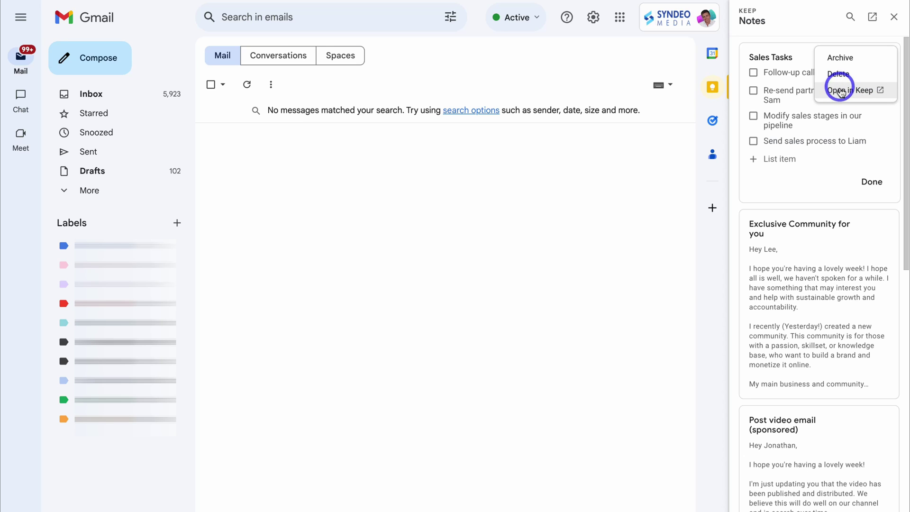
click(860, 91)
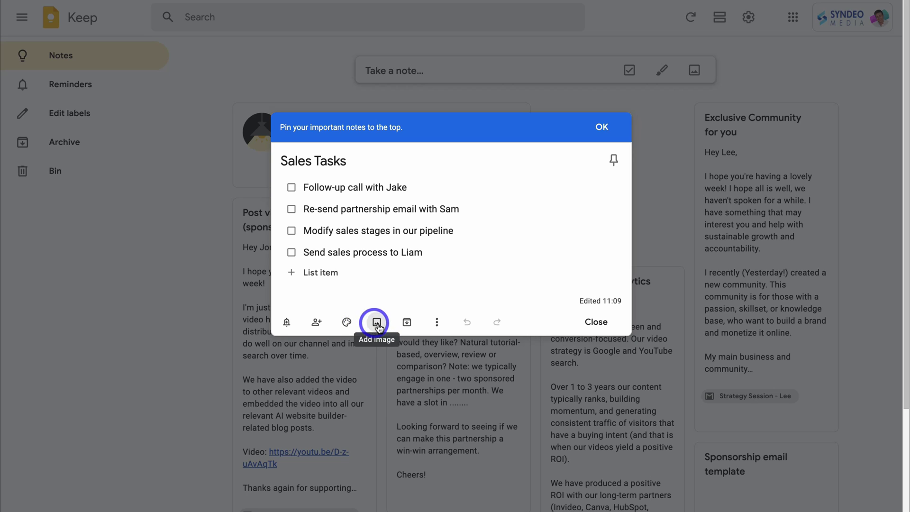
click(438, 324)
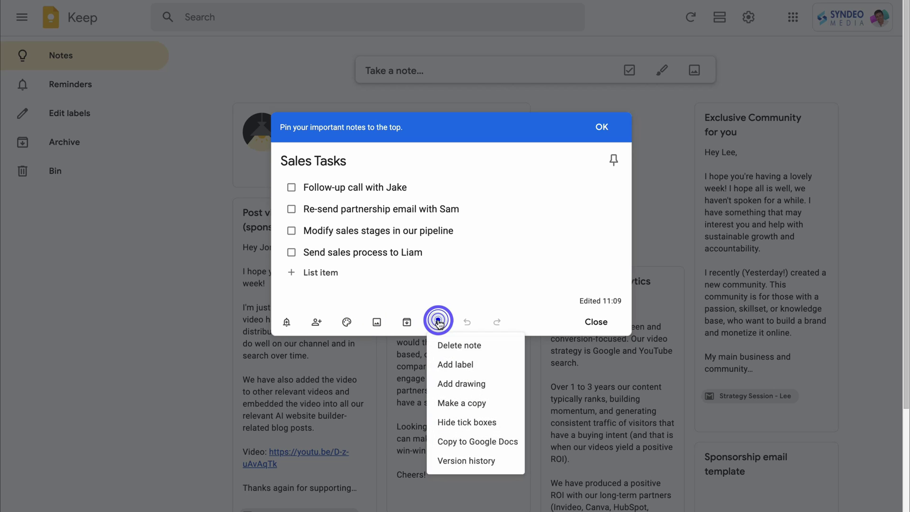
click(389, 255)
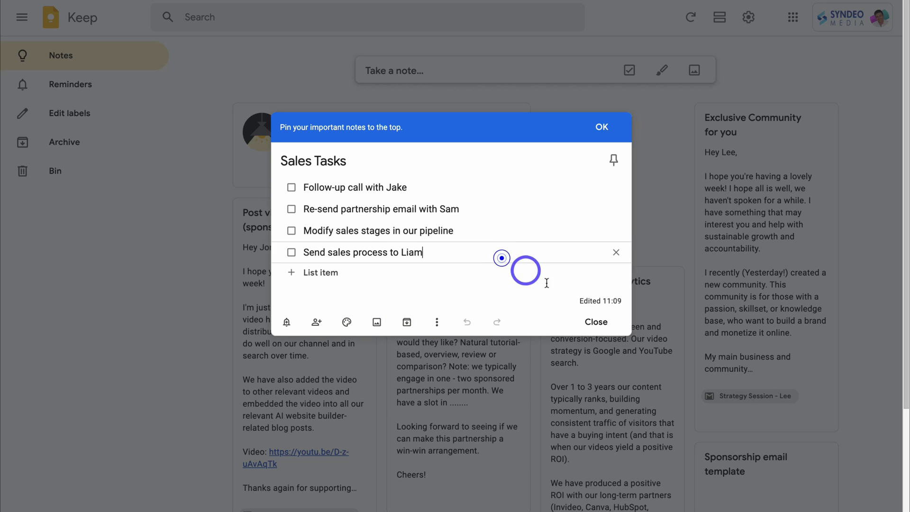
click(593, 321)
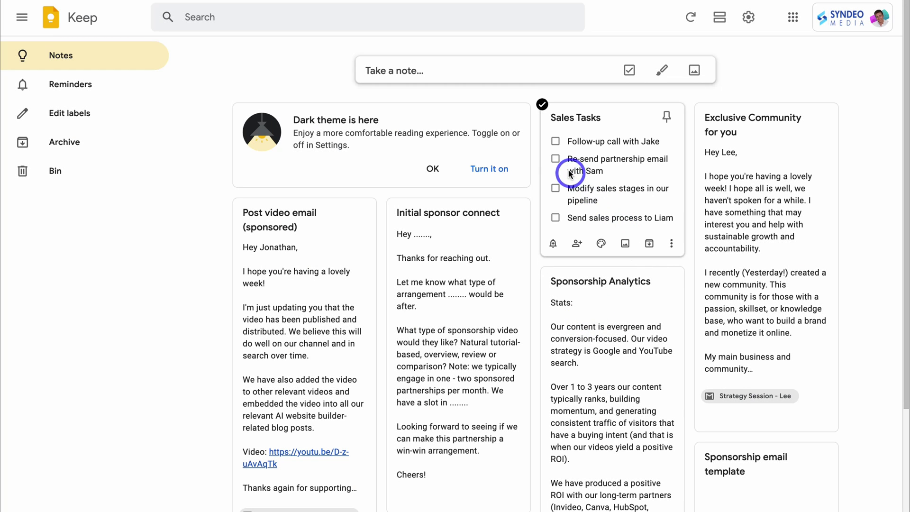
click(556, 159)
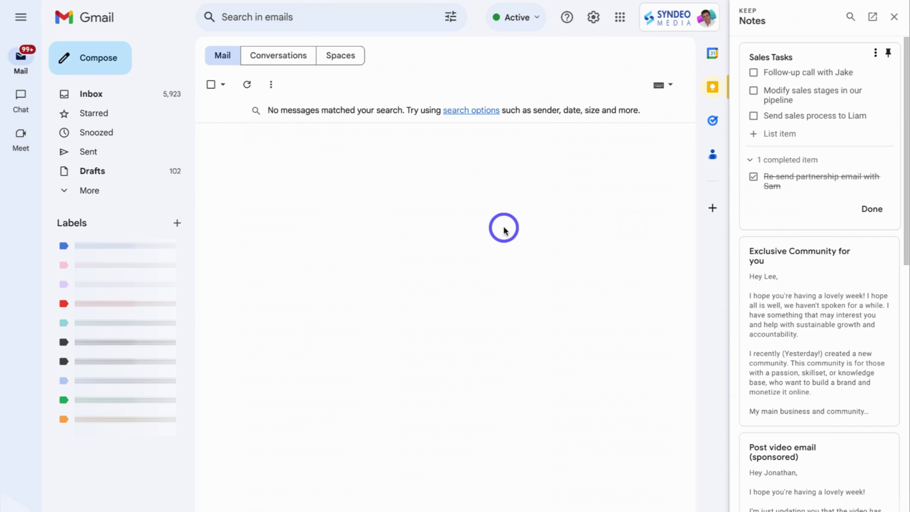
Return to Gmail, finish editing the Sales Tasks note and close the Keep side panel
mouse_move(823, 177)
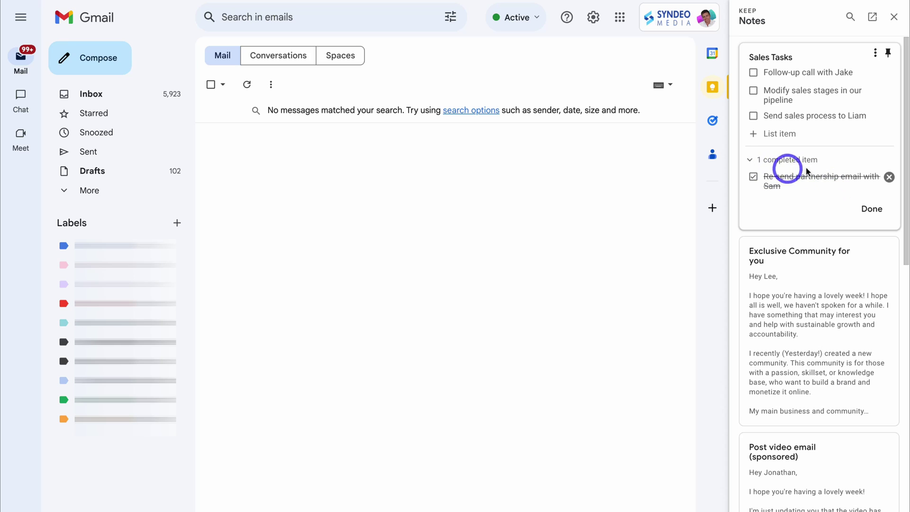
click(872, 208)
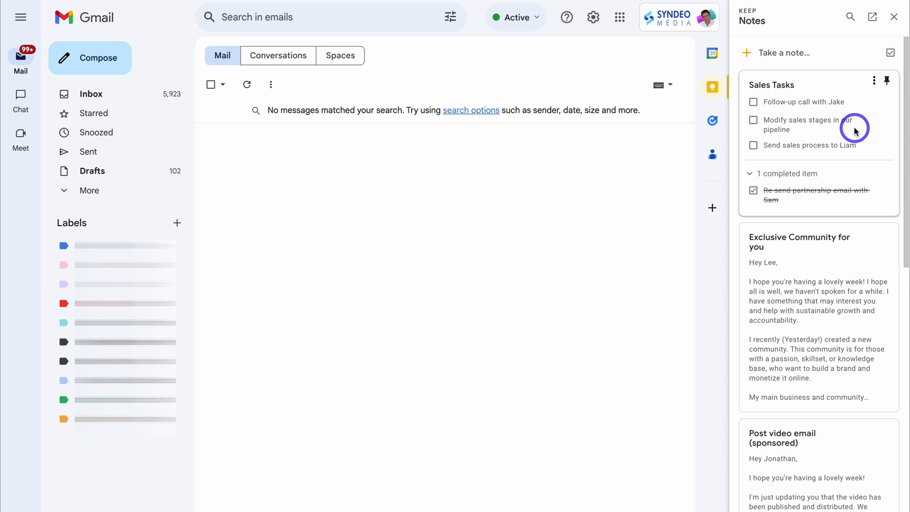
click(893, 17)
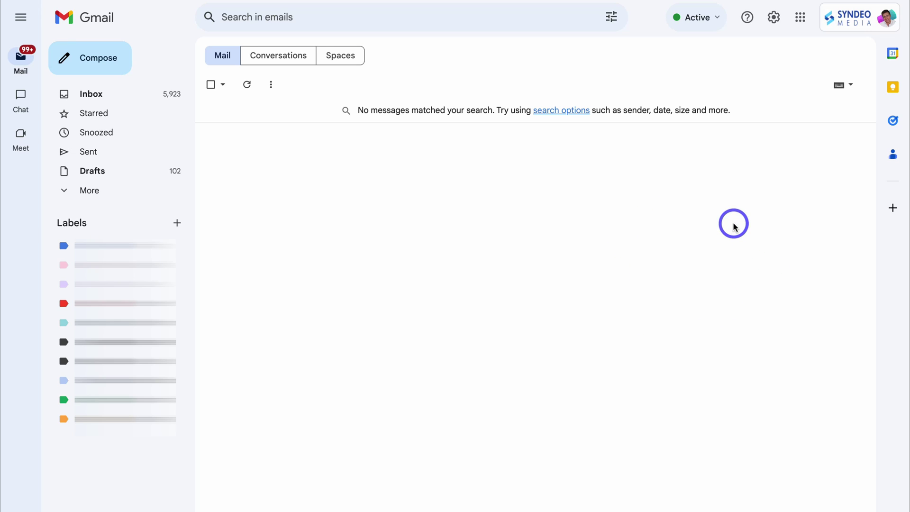
Open Google Tasks in the side panel and add an untitled task dated 11 January 2024 to the Client Tasks list
click(891, 123)
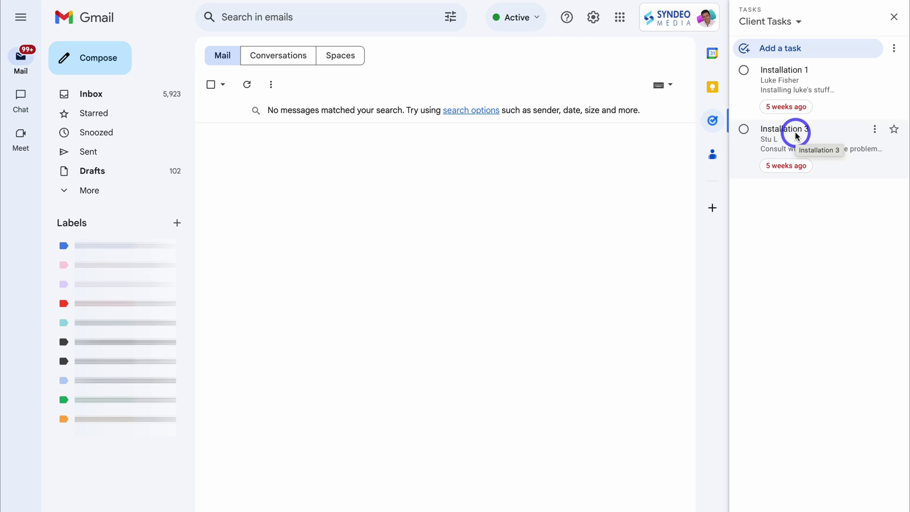
click(791, 49)
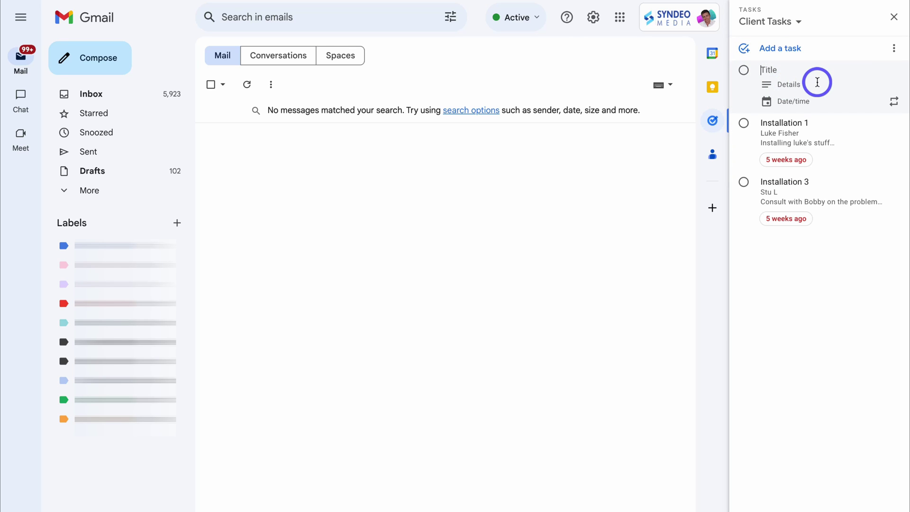
click(801, 102)
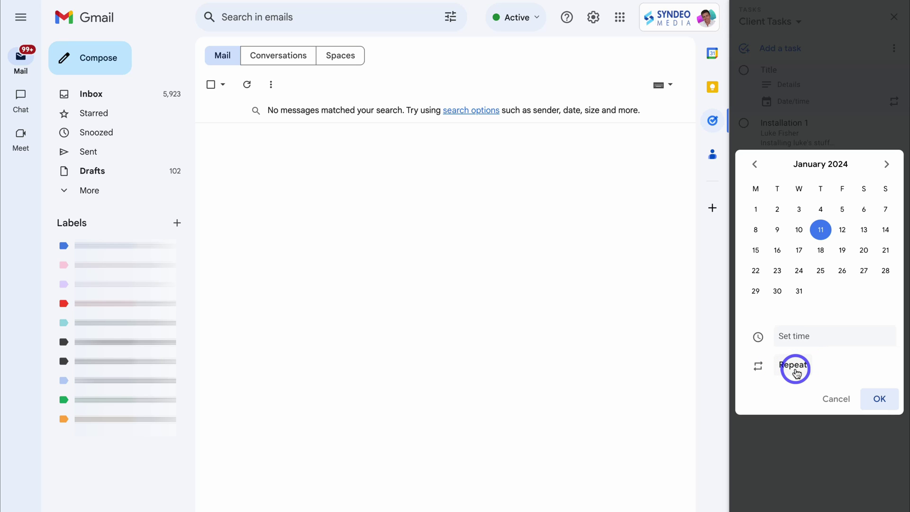
click(879, 398)
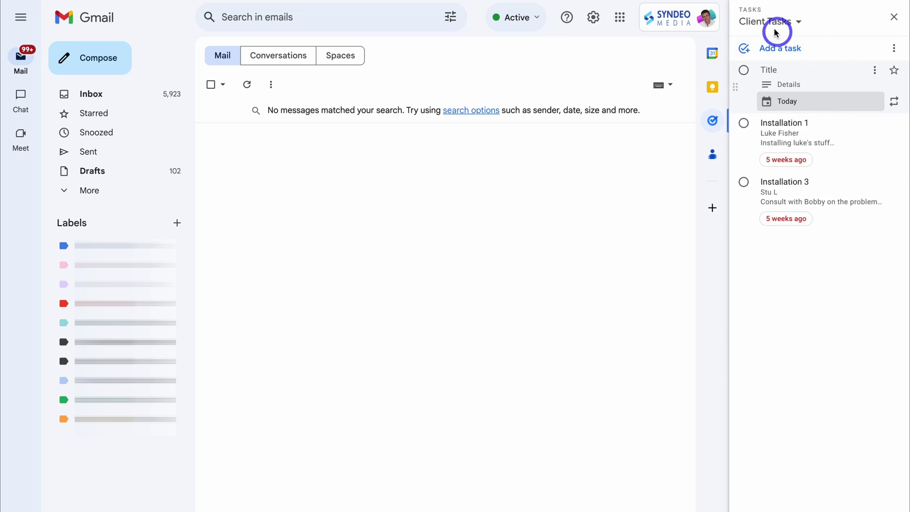
Create a new task list named "Sales Tasks"
click(798, 25)
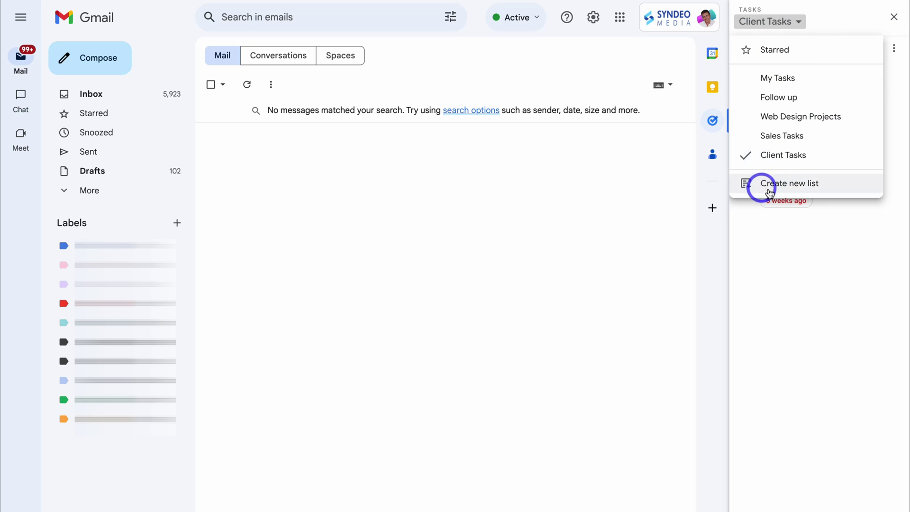
click(799, 186)
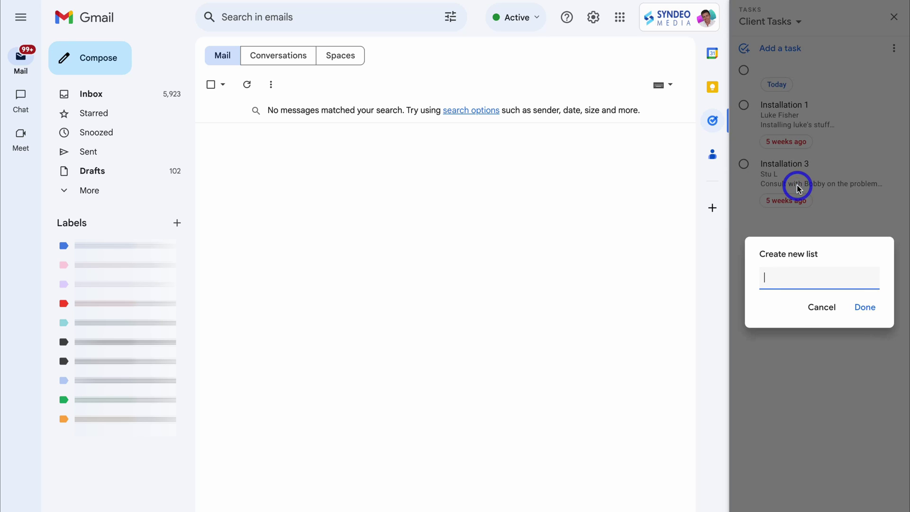
text(Sales Tasks)
click(868, 307)
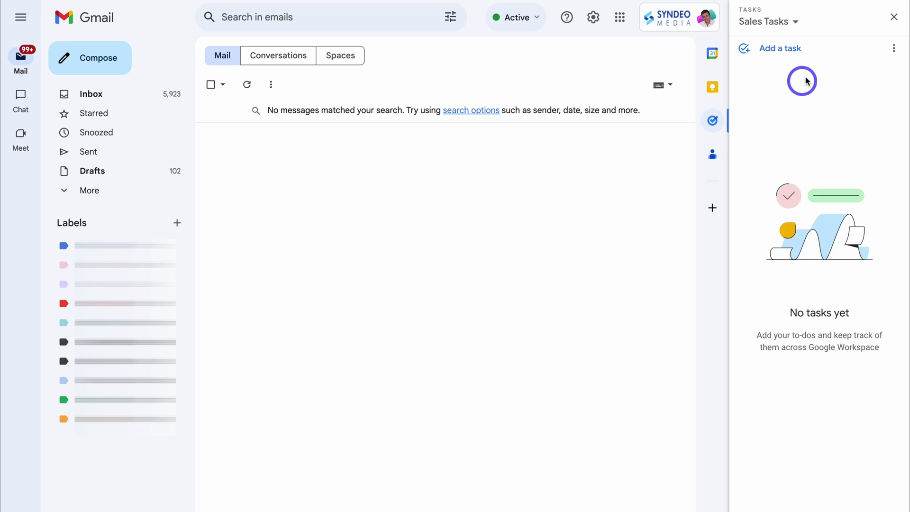
Mark the Installation 1 task in the Client Tasks list as completed and expand the list's completed tasks
click(771, 22)
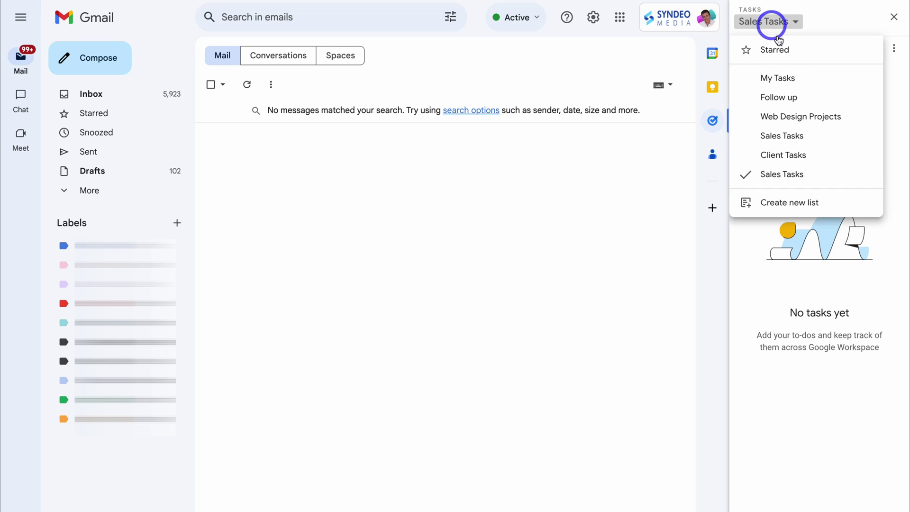
click(793, 155)
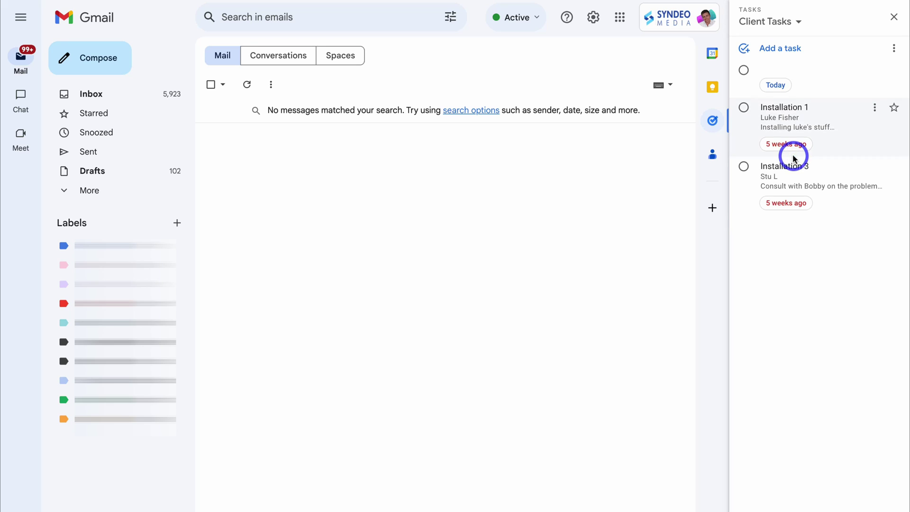
click(744, 108)
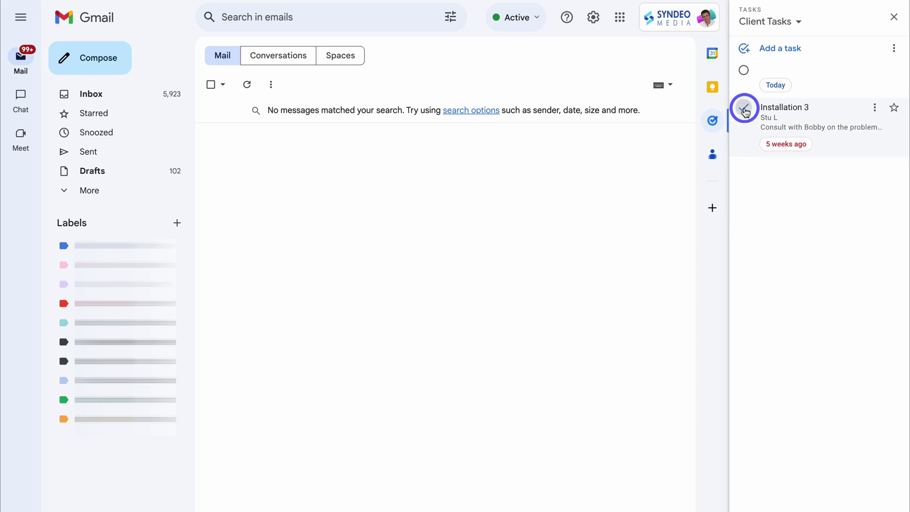
click(811, 362)
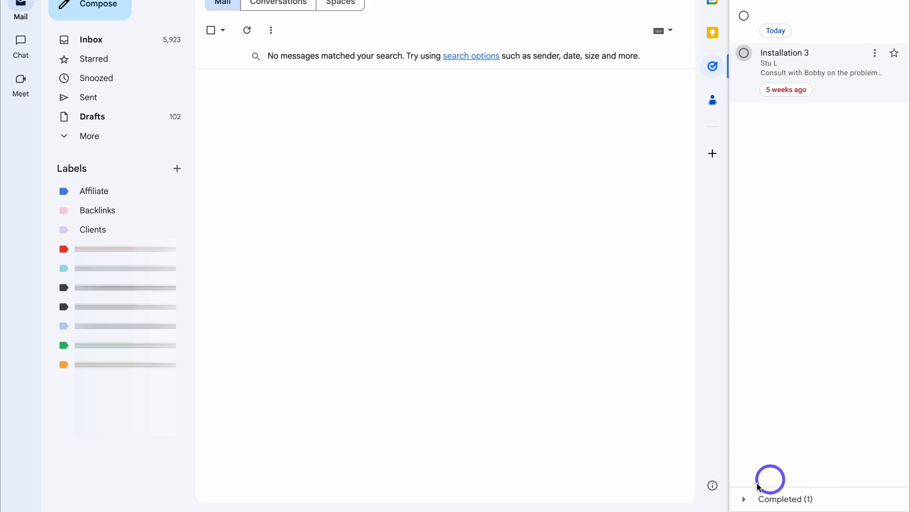
click(788, 499)
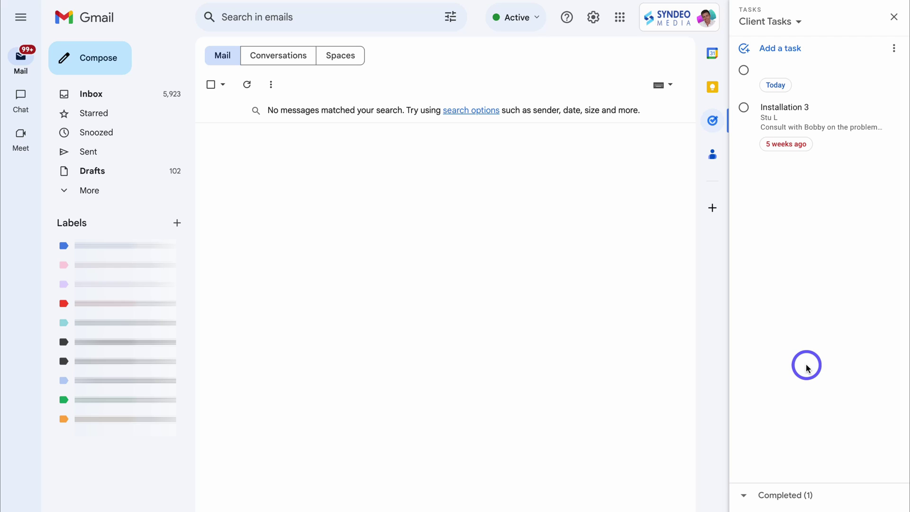
Show Google Calendar in the side panel and open the full calendar in a new tab
click(714, 56)
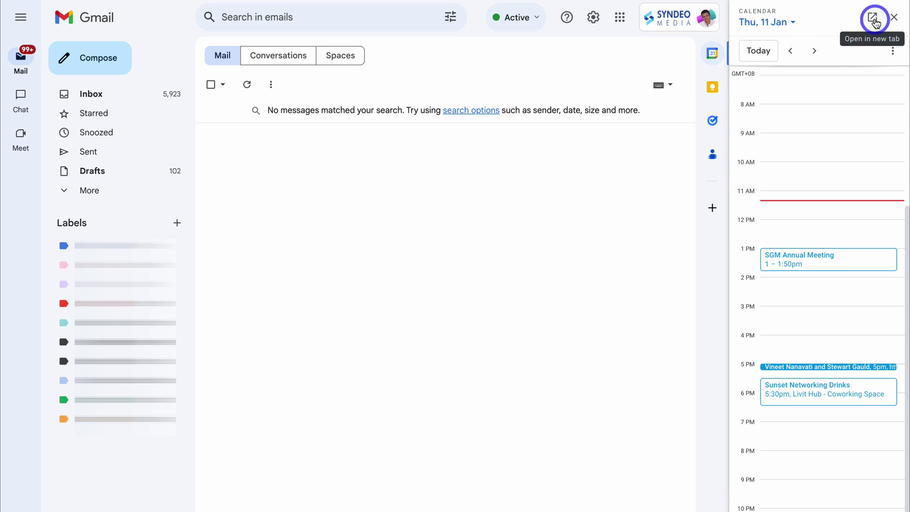
click(875, 21)
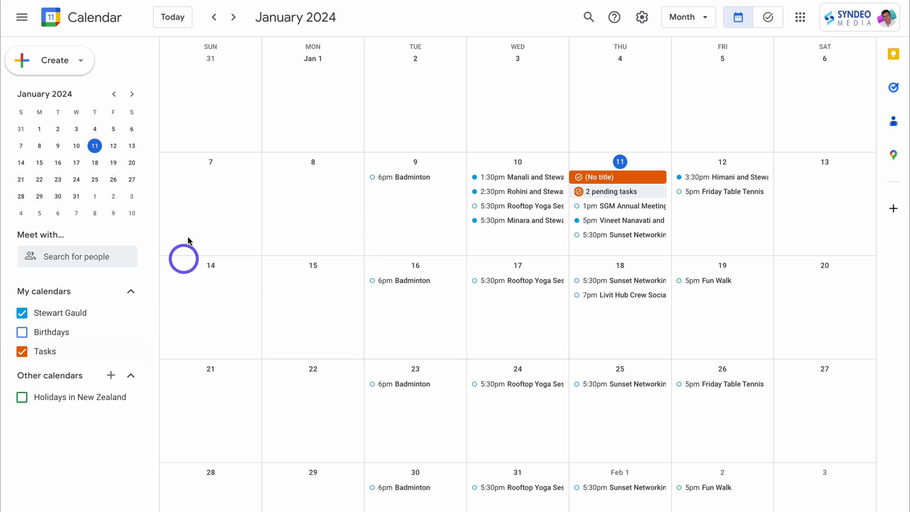
click(75, 61)
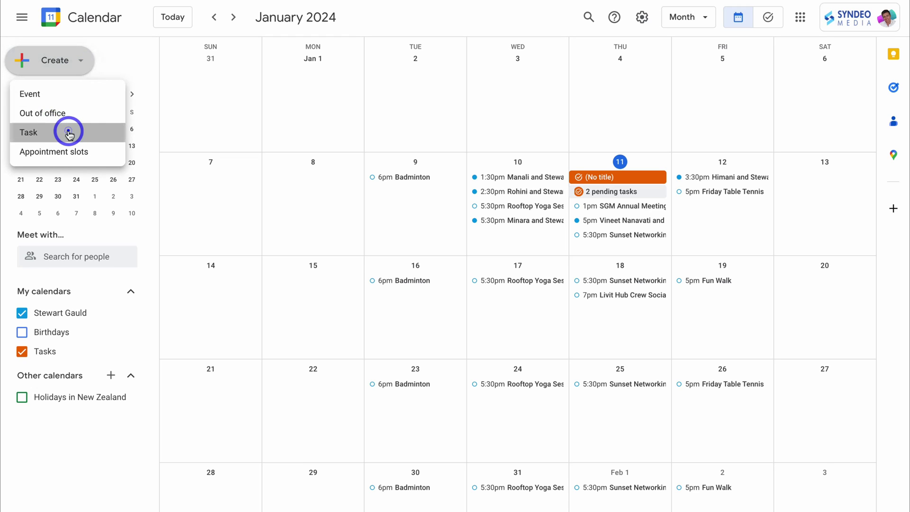
click(52, 132)
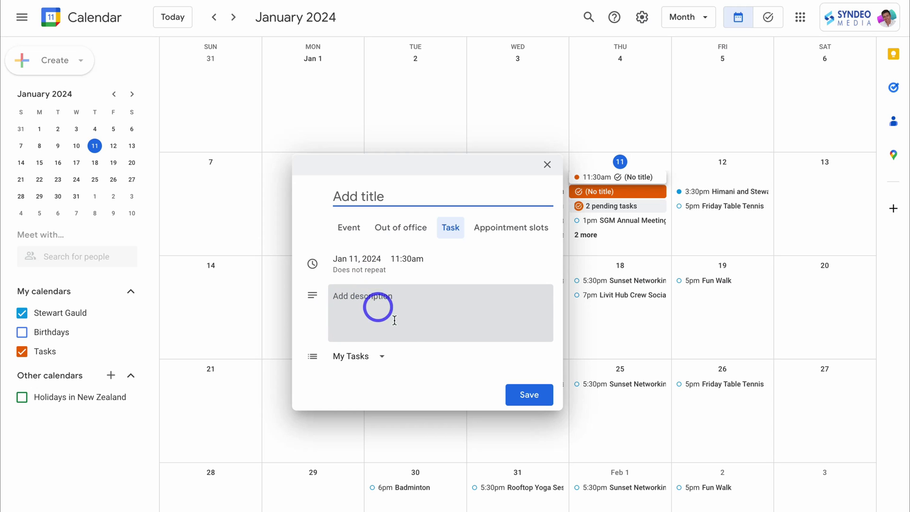
click(360, 358)
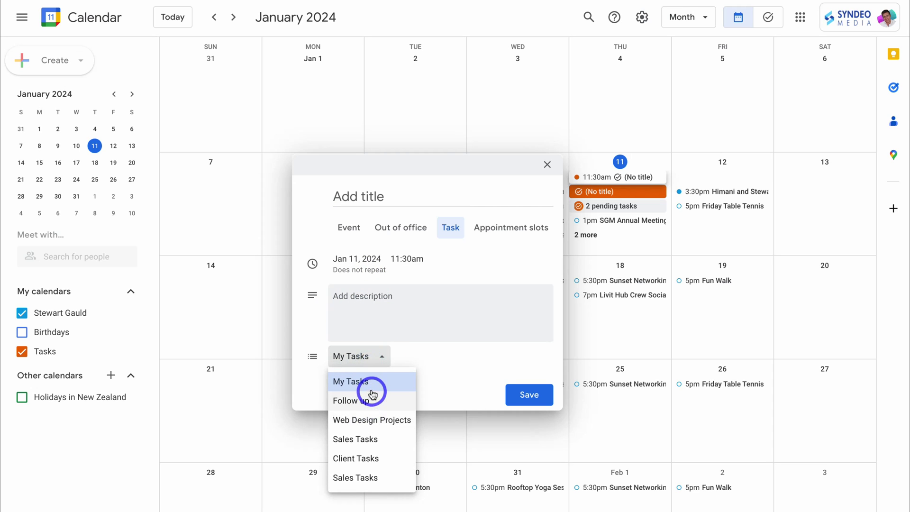
click(365, 382)
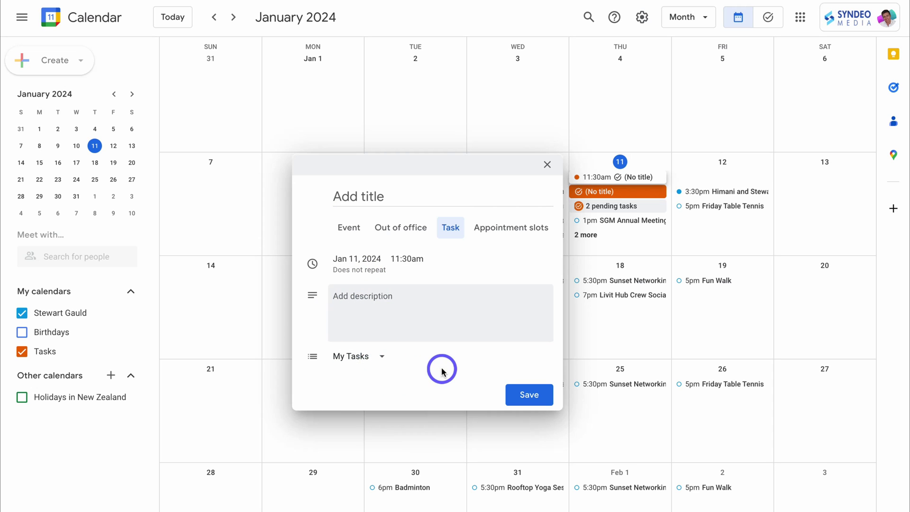
click(547, 165)
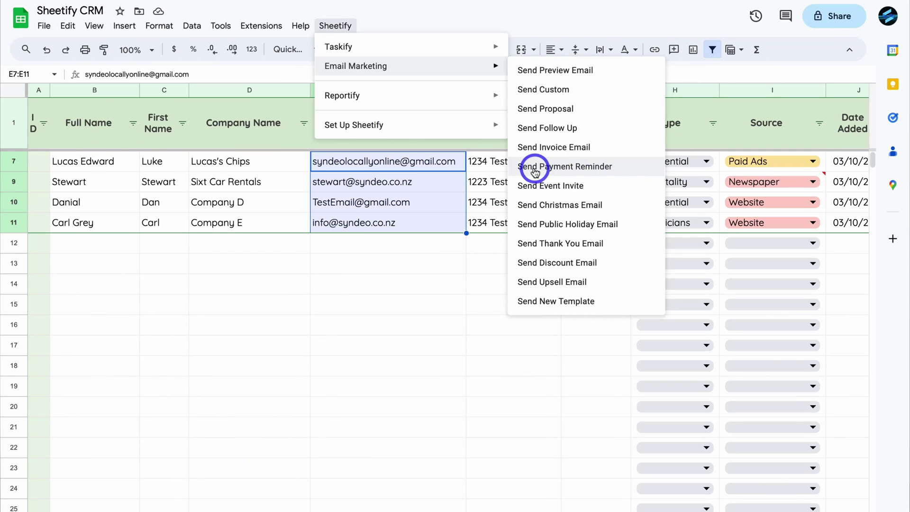
In the Sheetify CRM spreadsheet, send a Payment Reminder email to the contacts selected in E7:E11
click(609, 169)
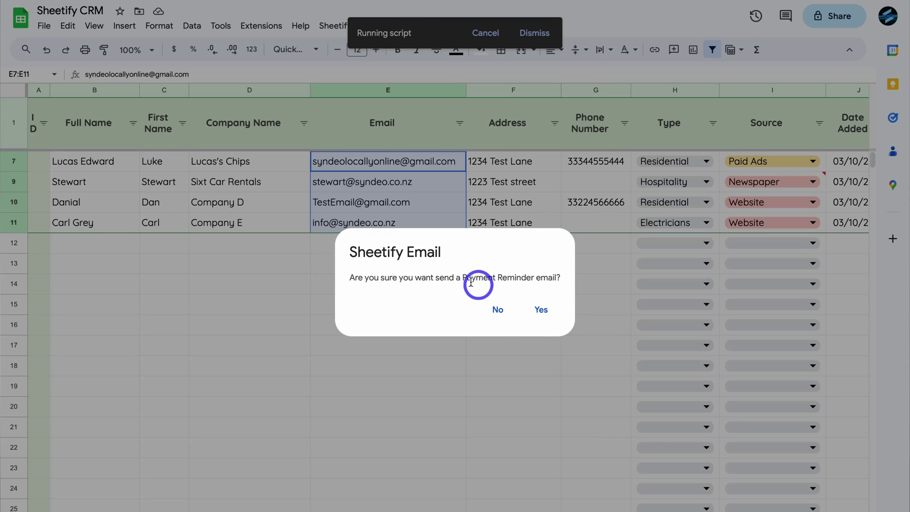
click(541, 310)
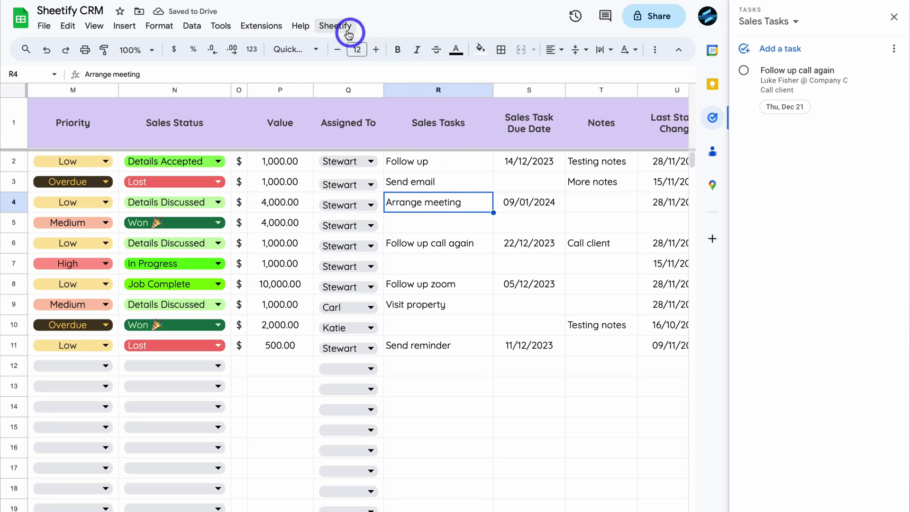
Send the "Arrange meeting" entry in R4 to Google Tasks as a Sales Task using Taskify
click(335, 26)
mouse_move(474, 46)
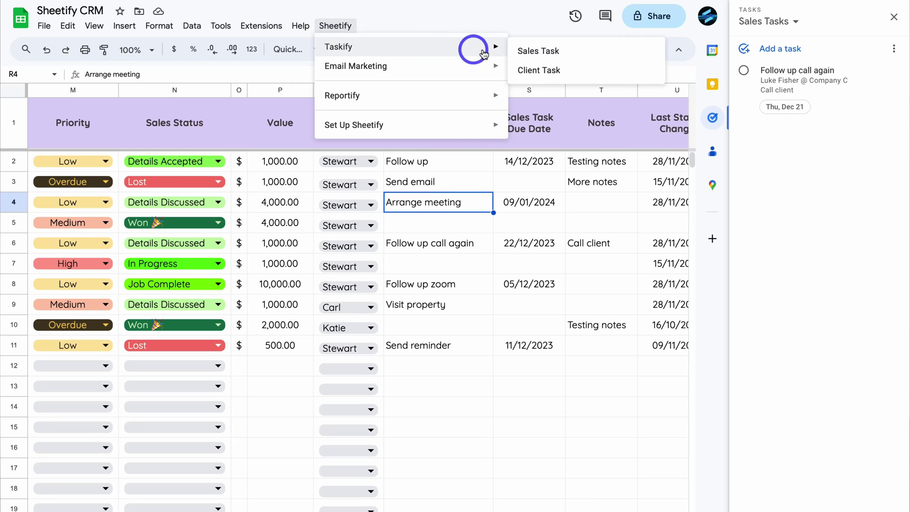
click(532, 50)
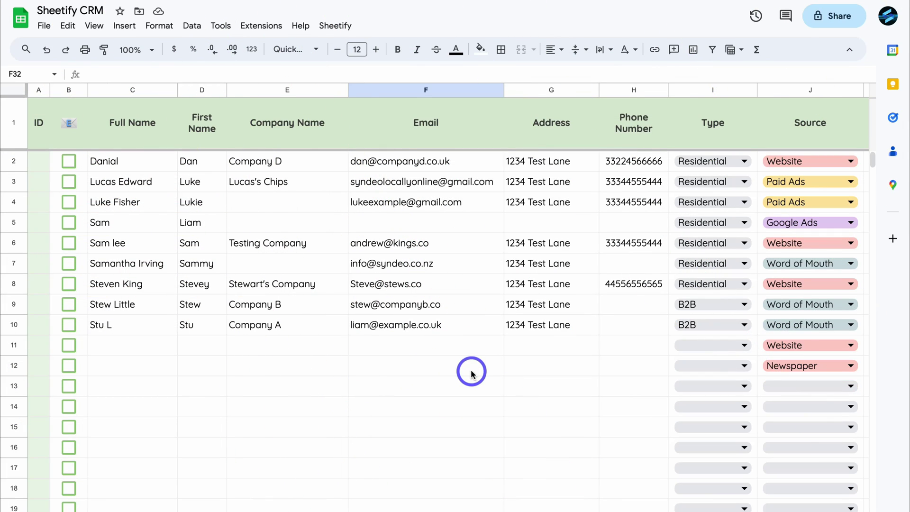
Open Google Tasks beside the CRM spreadsheet and switch to the Sales Tasks list
scroll(471, 372, right, 10)
scroll(472, 373, left, 2)
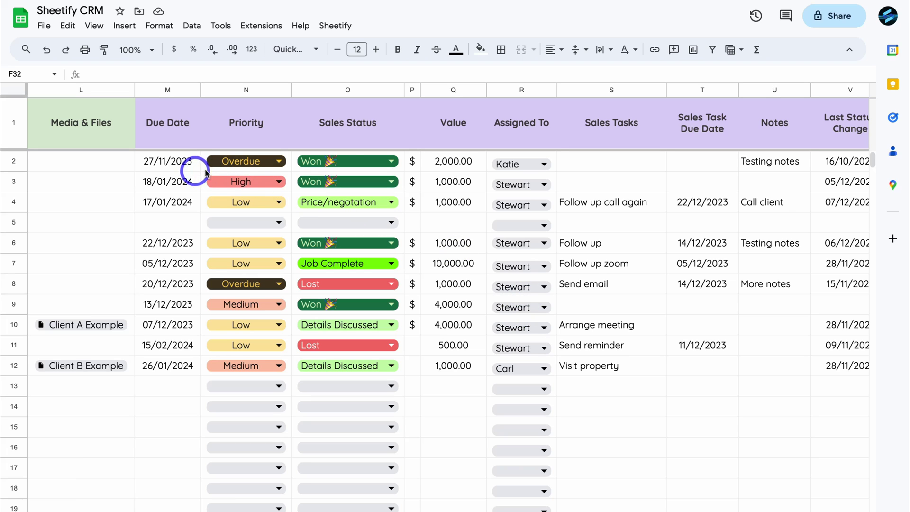
scroll(654, 200, right, 3)
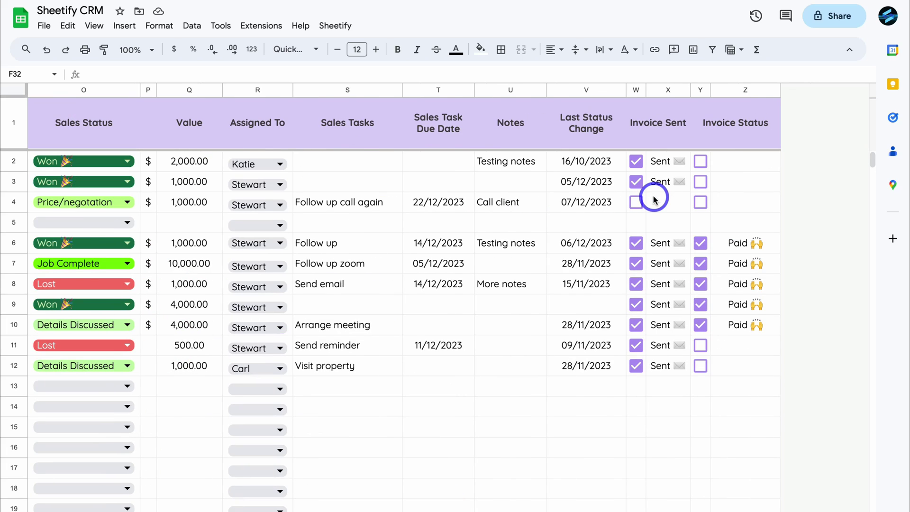
scroll(654, 199, left, 1)
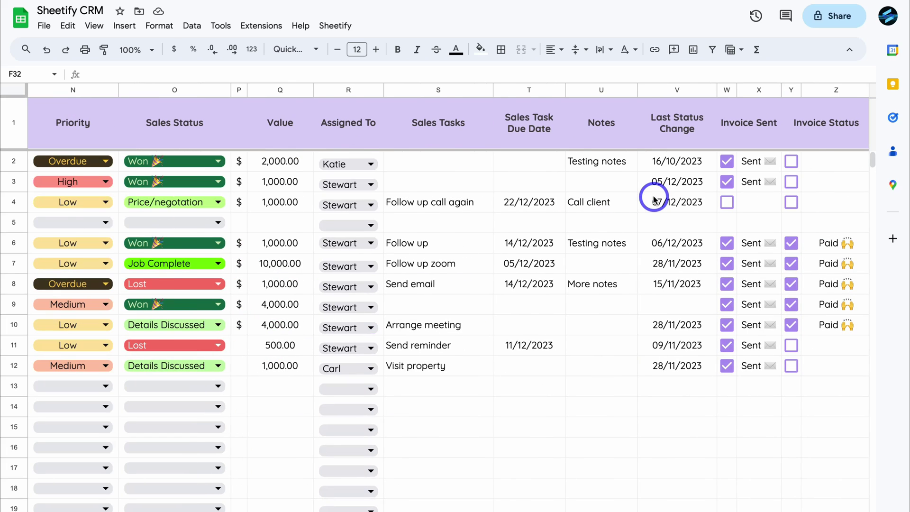
click(893, 122)
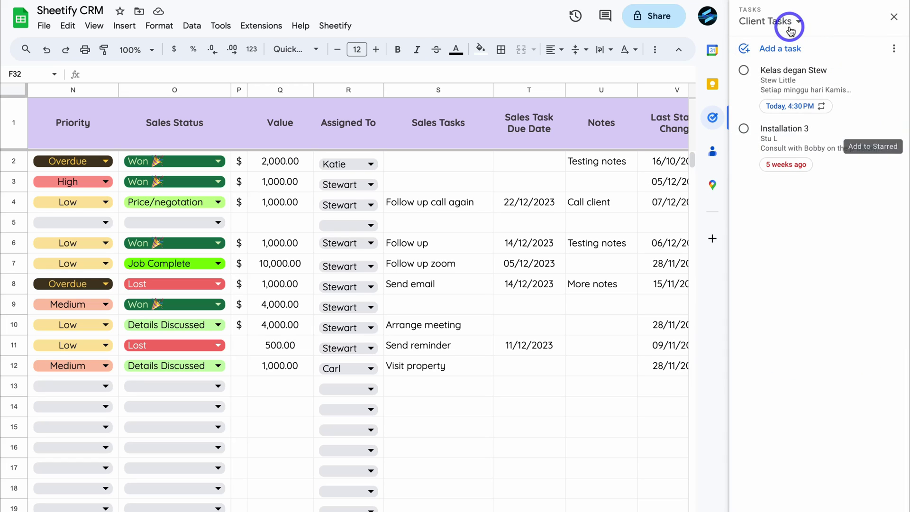
click(789, 24)
click(789, 155)
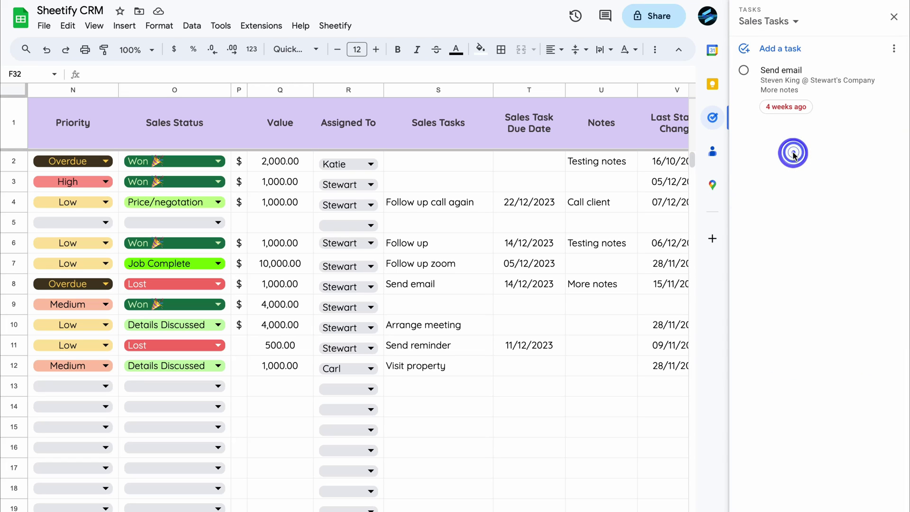
In row 3 of the Contacts & Leads sheet, enter the sales task "Re-send Invoice" with the due date 12/01/2024
scroll(548, 223, right, 2)
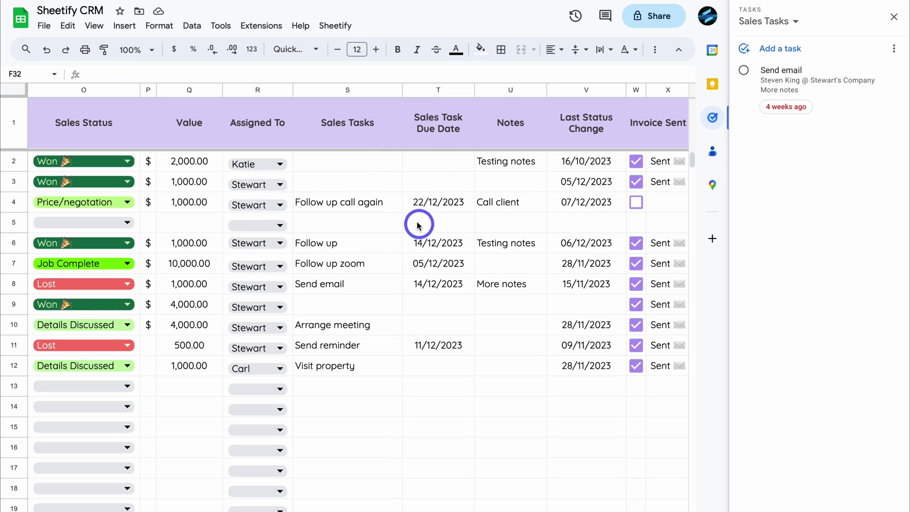
click(341, 180)
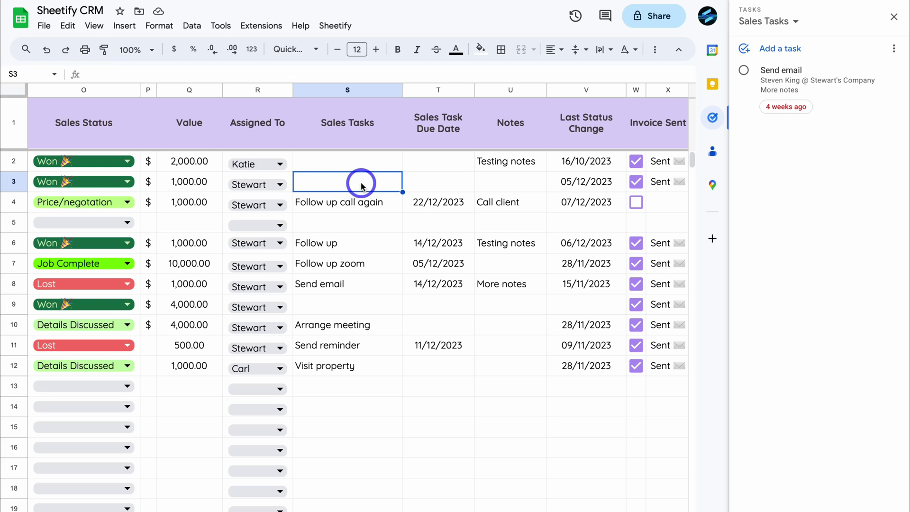
scroll(360, 184, left, 10)
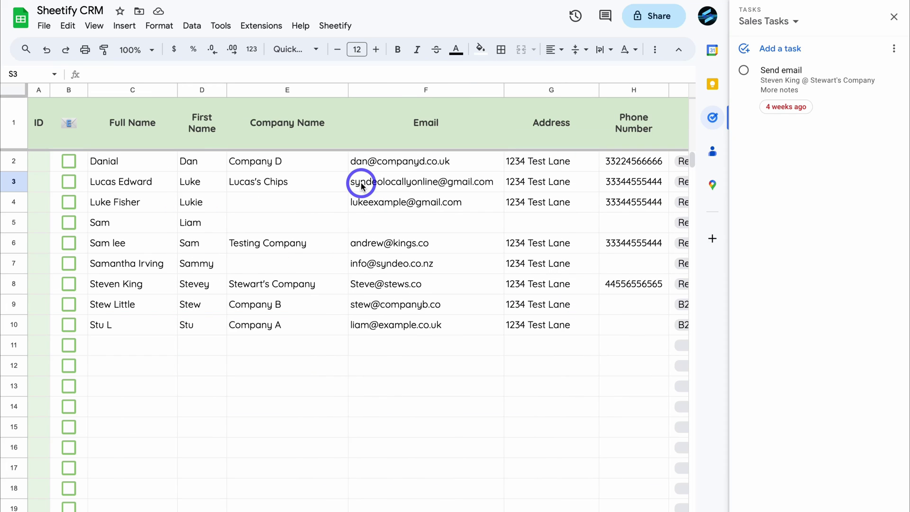
scroll(518, 184, right, 10)
click(530, 184)
double_click(543, 182)
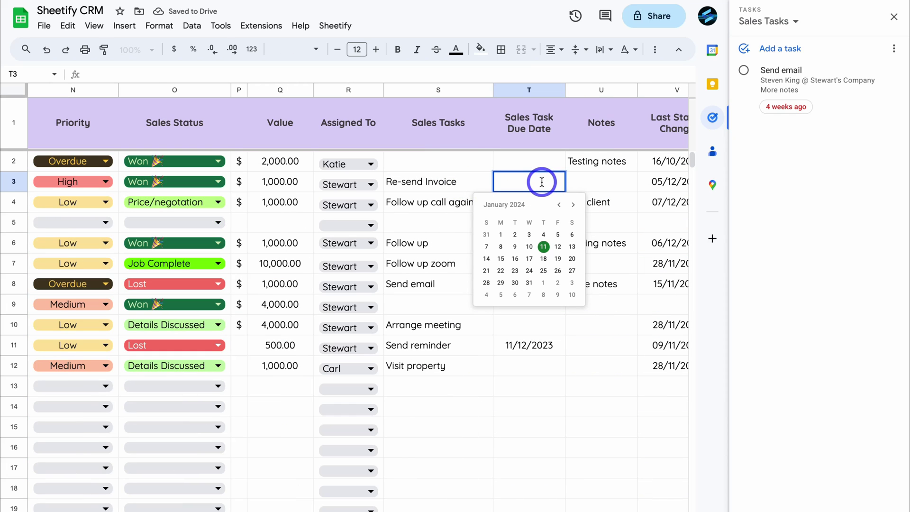
click(558, 246)
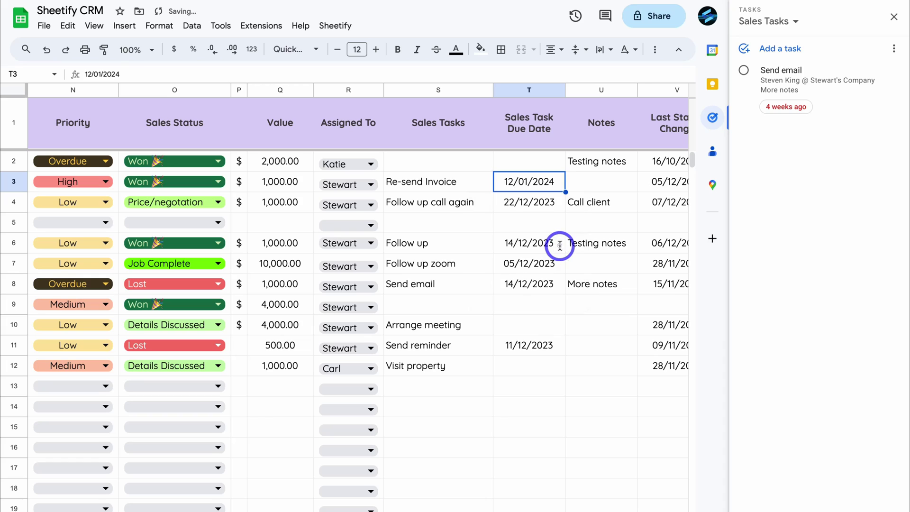
Add the note "Has not paid for 3 weeks" to the Re-send Invoice row
click(591, 184)
text(Has not paid for 3 weeks)
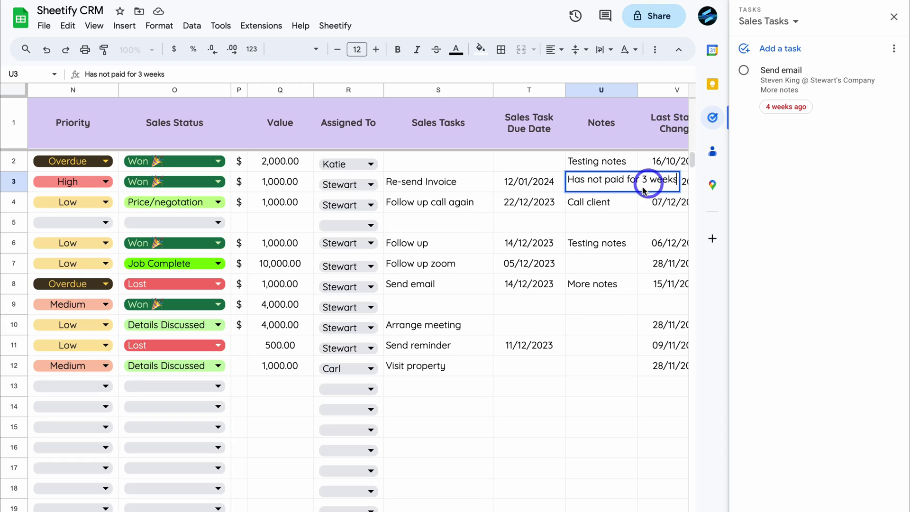
click(601, 226)
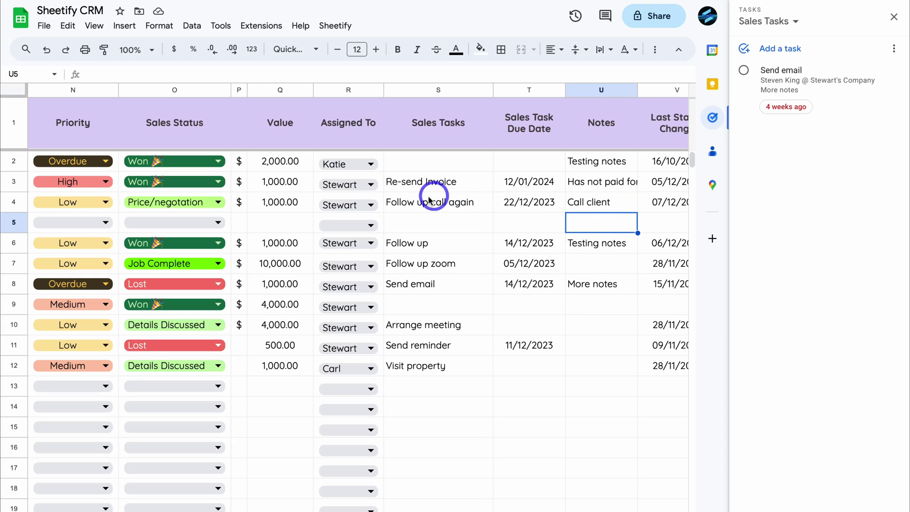
Send the Re-send Invoice entry in S3 to Google Tasks as a Sales Task using Taskify
click(441, 185)
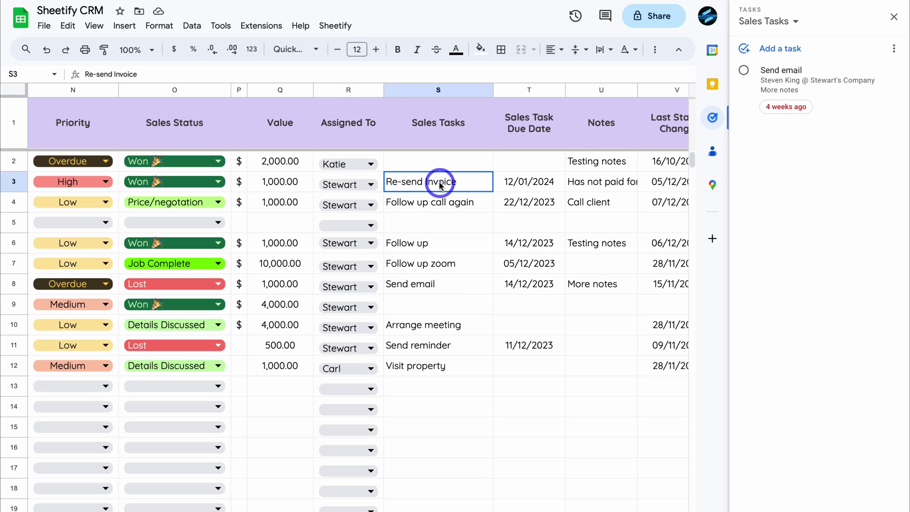
click(336, 27)
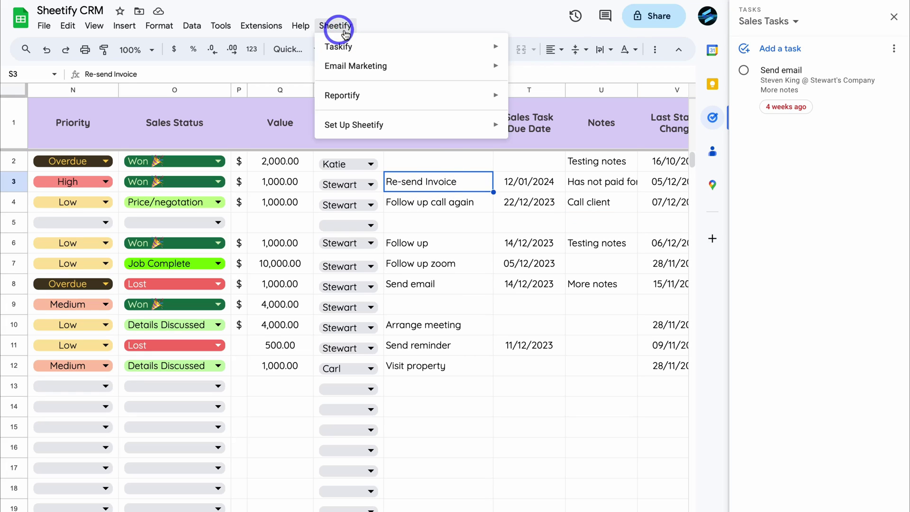
click(380, 51)
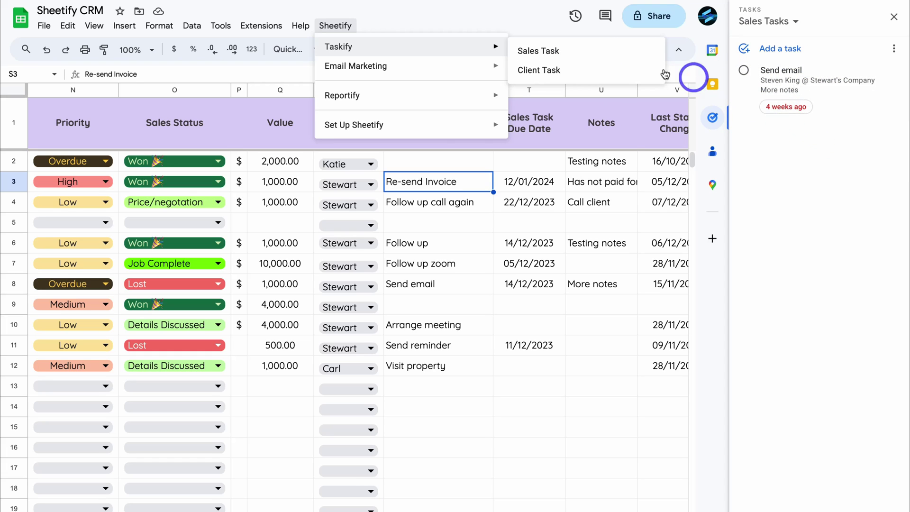
click(607, 51)
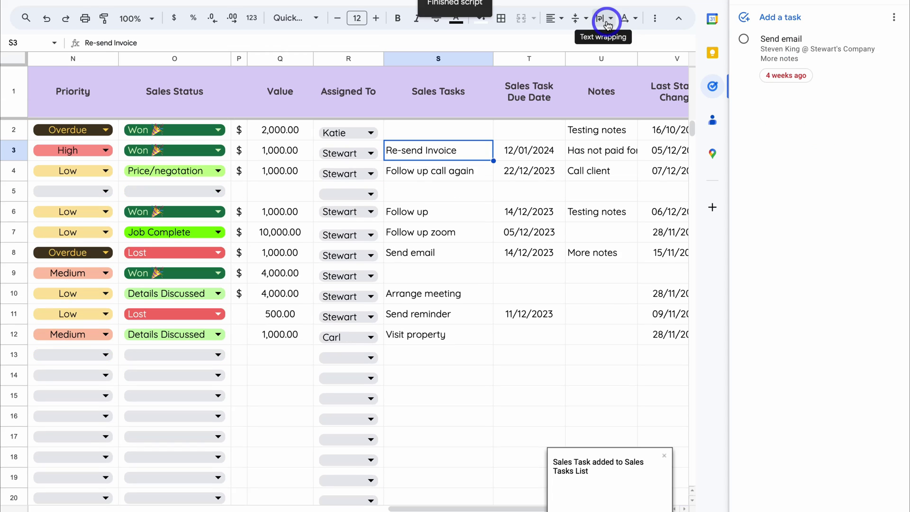
click(587, 505)
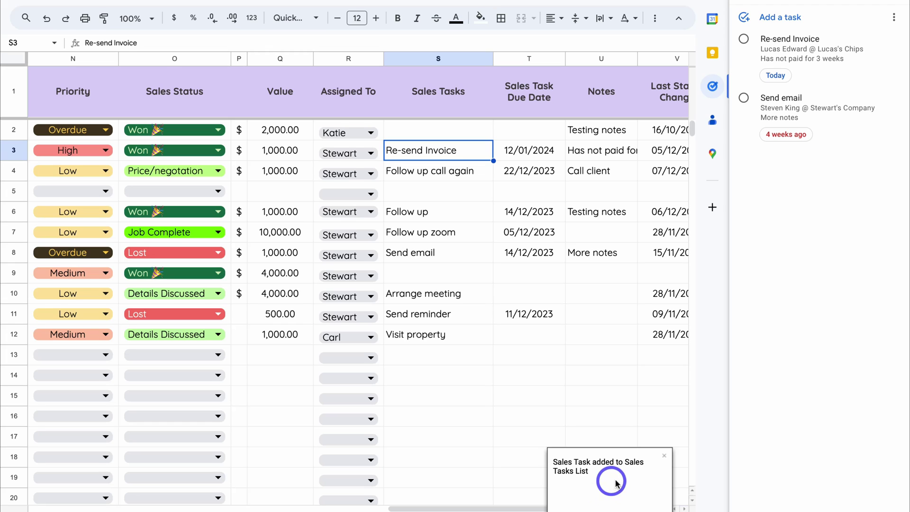
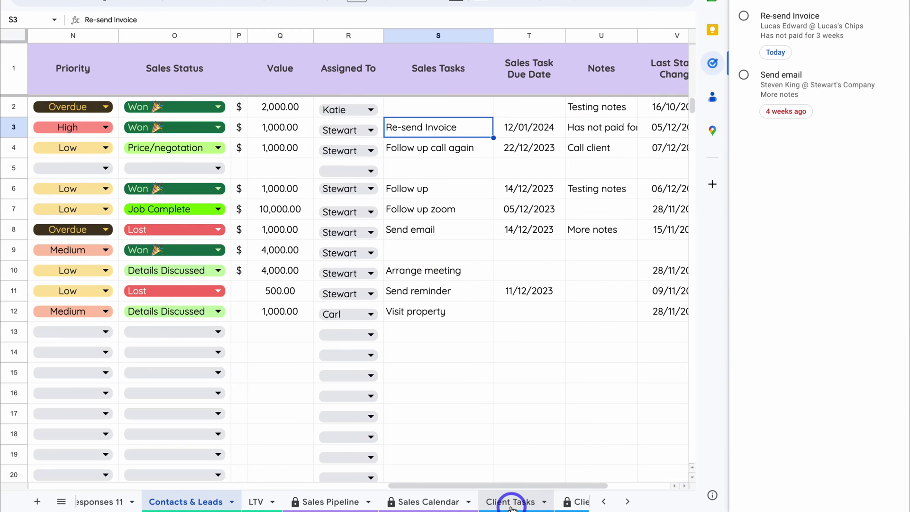
On the Client Tasks sheet, set the contact name of Installation 2 to the same contact as Installation 1
click(510, 502)
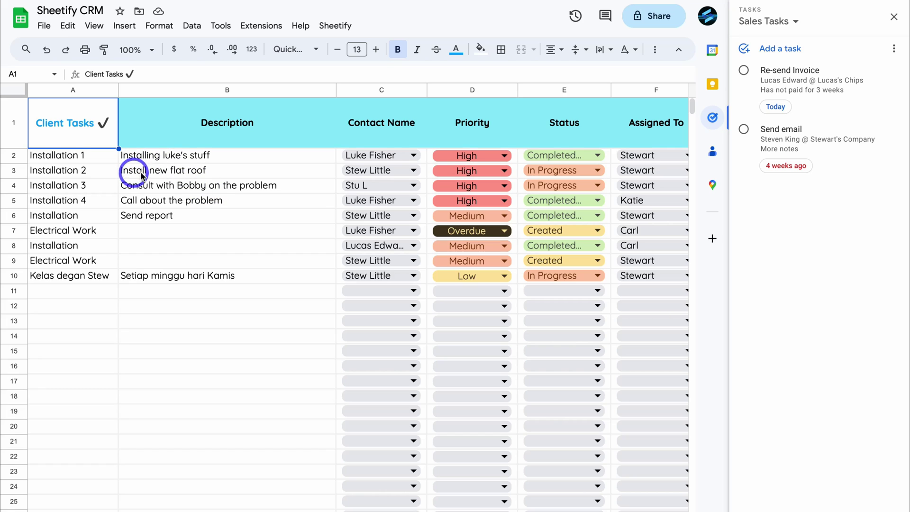
click(82, 174)
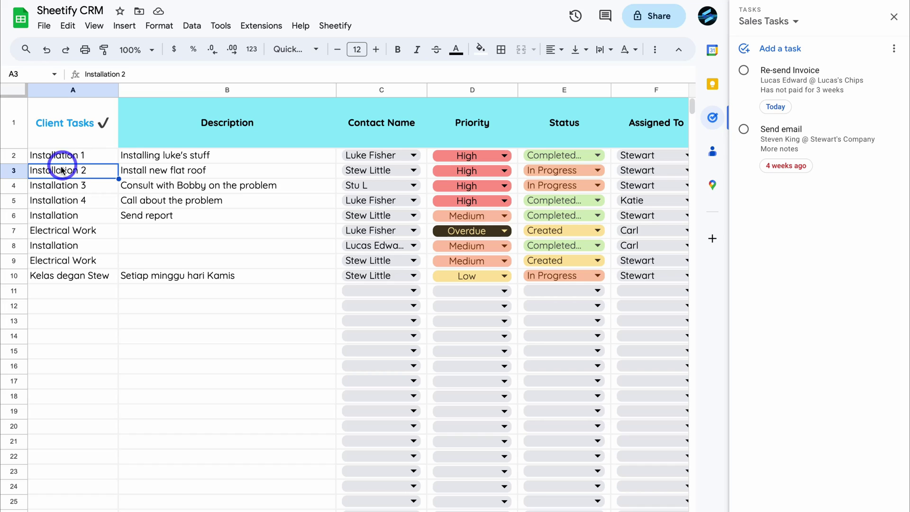
click(154, 170)
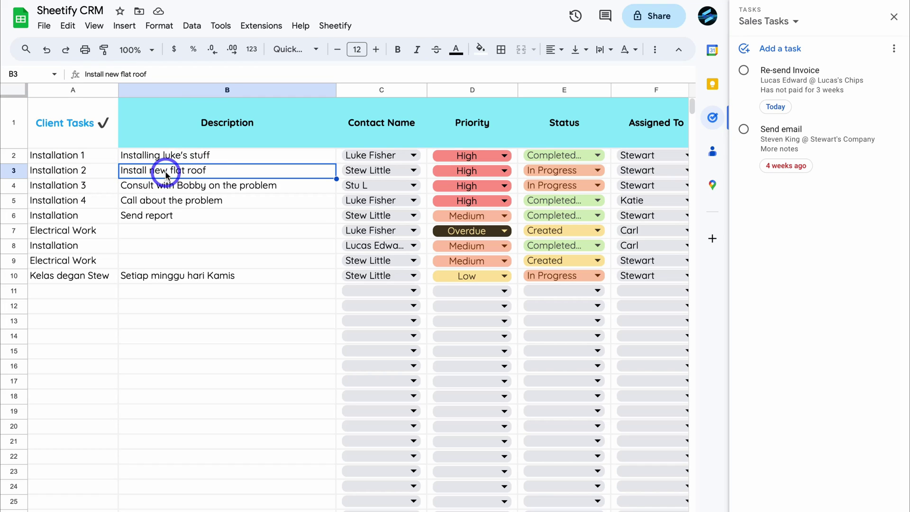
scroll(285, 172, right, 3)
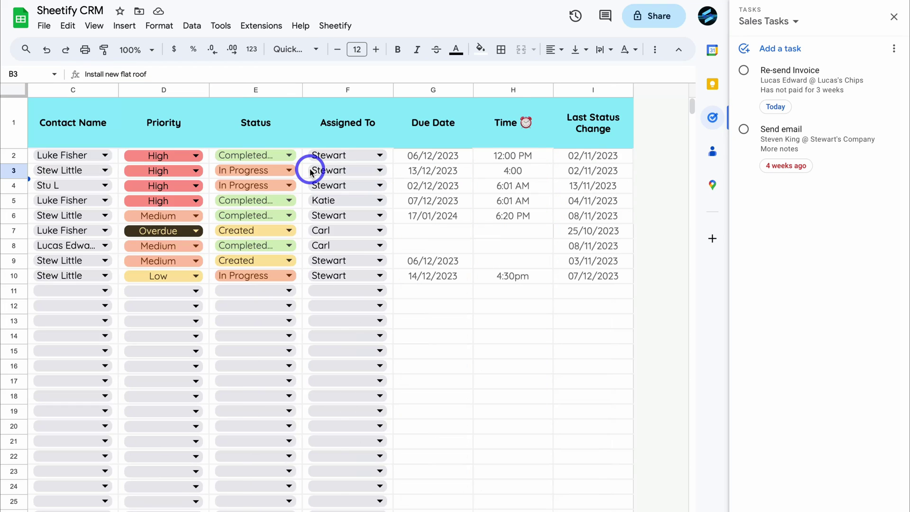
scroll(305, 172, left, 3)
double_click(363, 169)
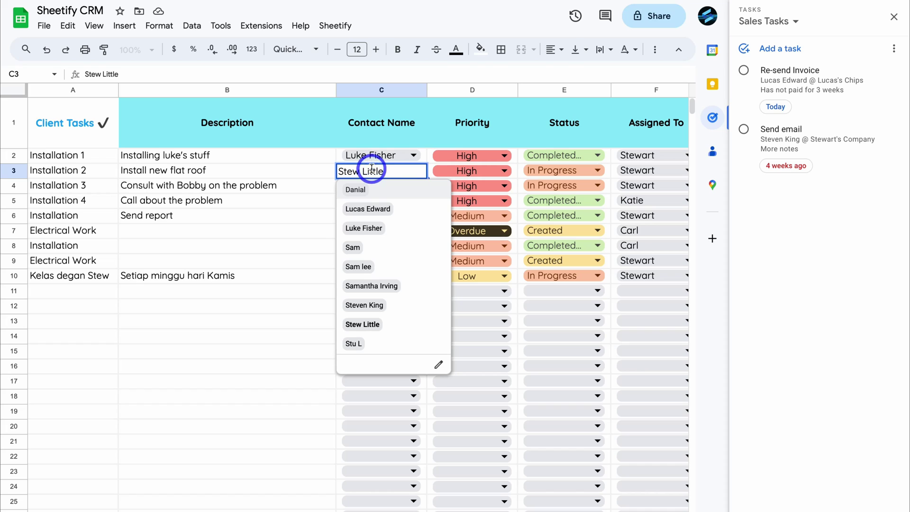
click(396, 228)
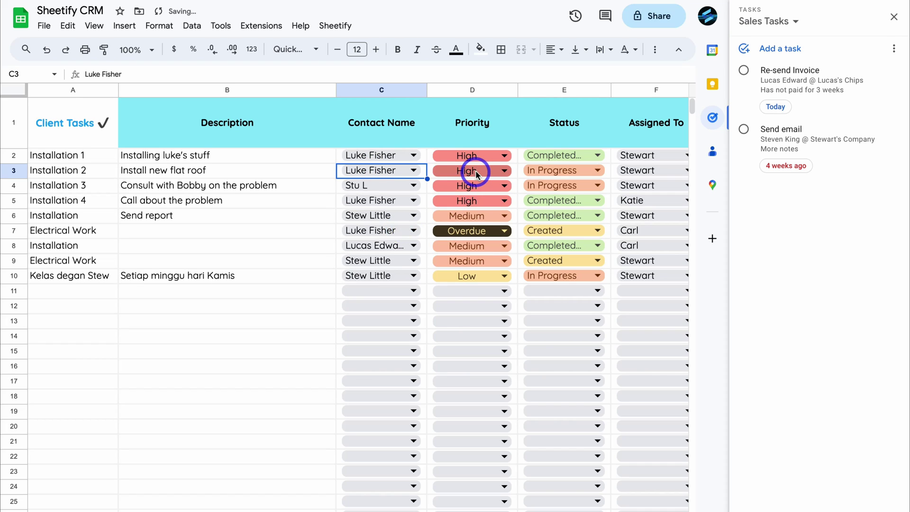
Set the due date of Installation 2 on the Client Tasks sheet to 12/01/2024
scroll(477, 174, right, 3)
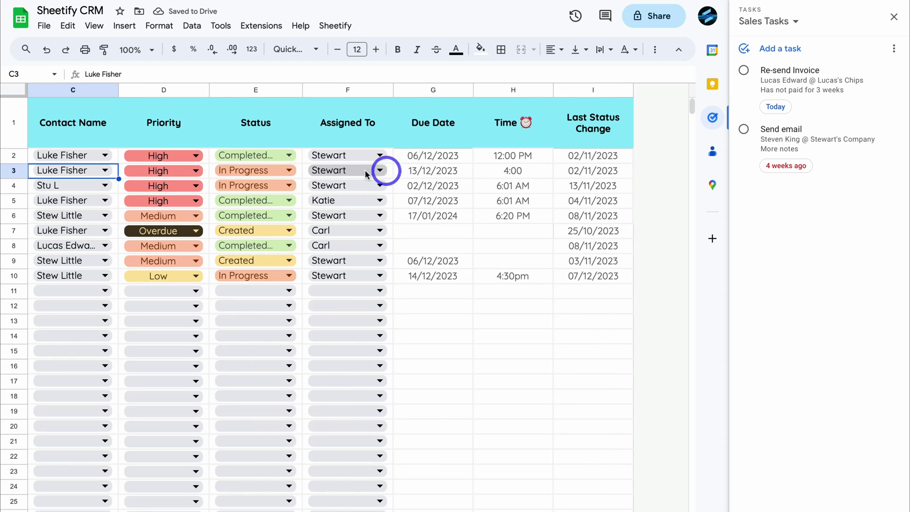
double_click(417, 170)
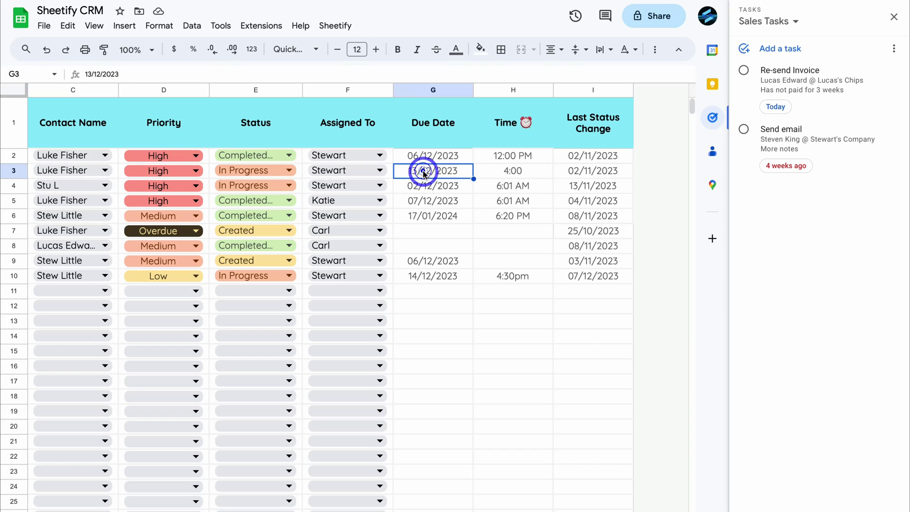
click(478, 192)
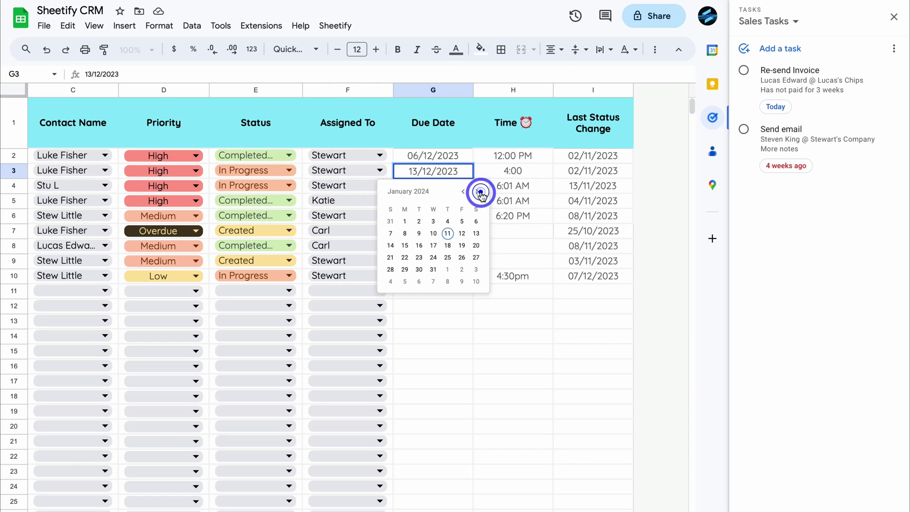
click(463, 233)
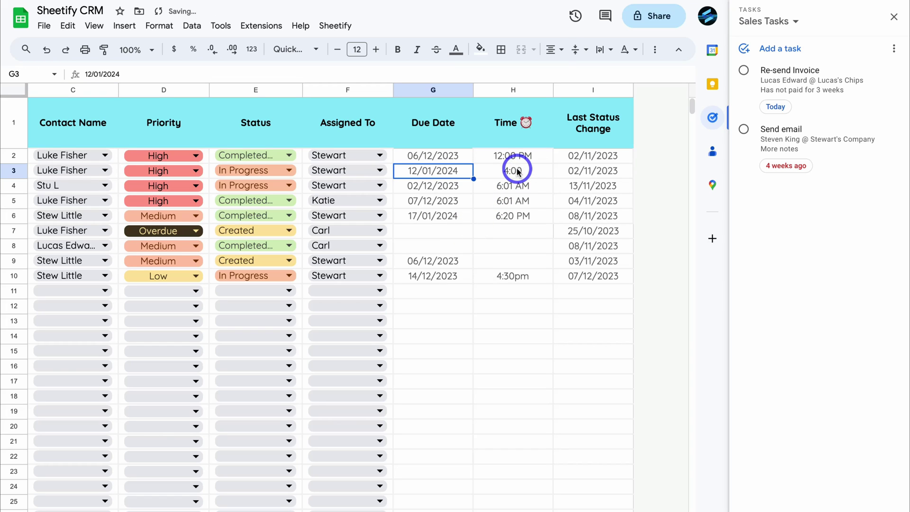
Display the Client Tasks list in Google Tasks and send the Installation 2 row to it as a Client Task using Taskify
scroll(518, 171, left, 5)
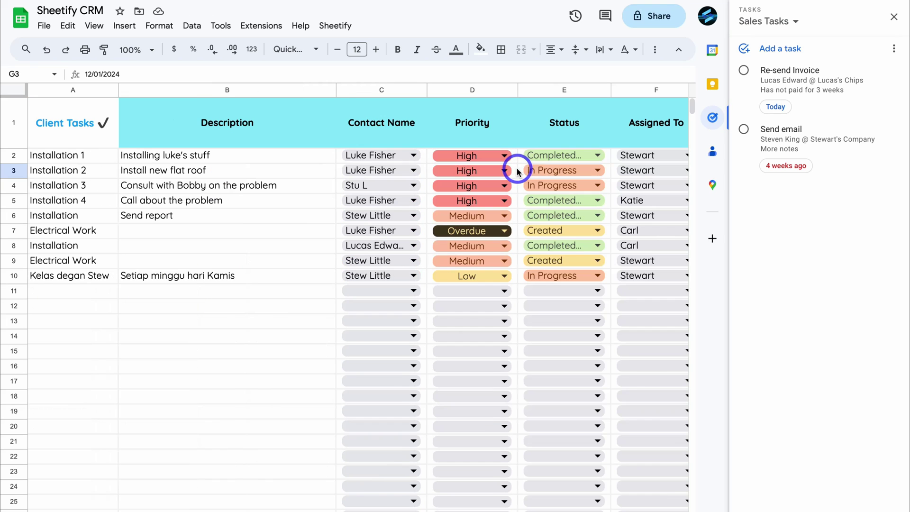
click(271, 172)
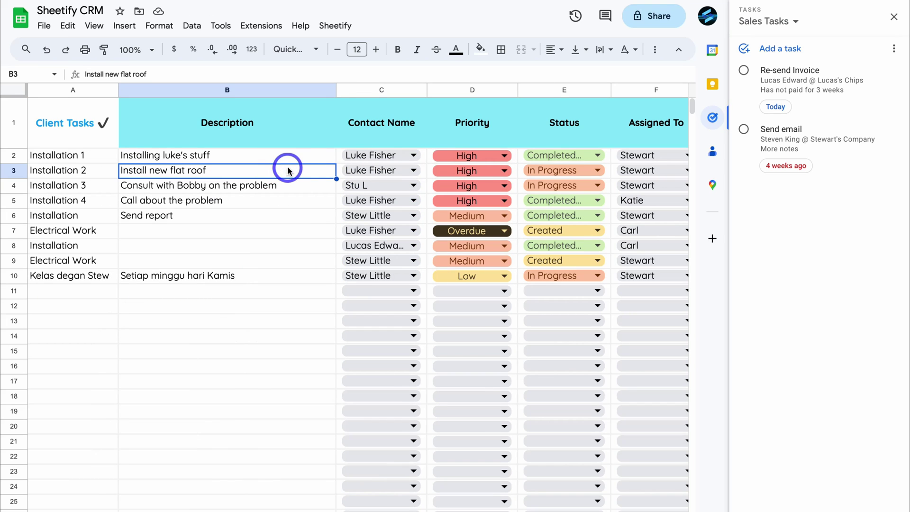
click(785, 22)
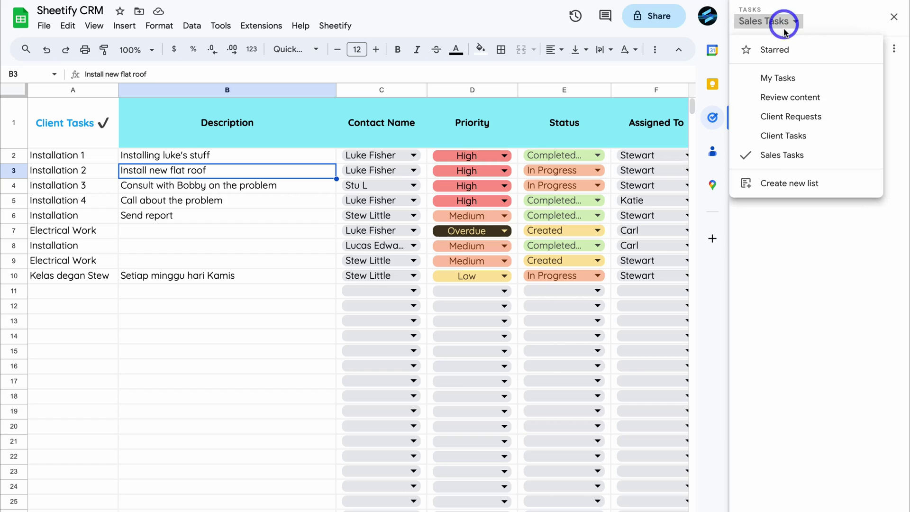
click(813, 136)
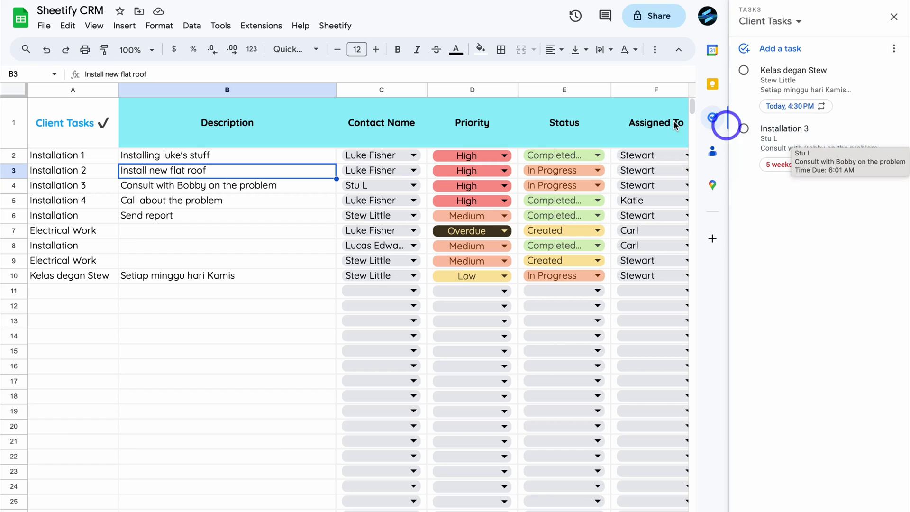
click(337, 26)
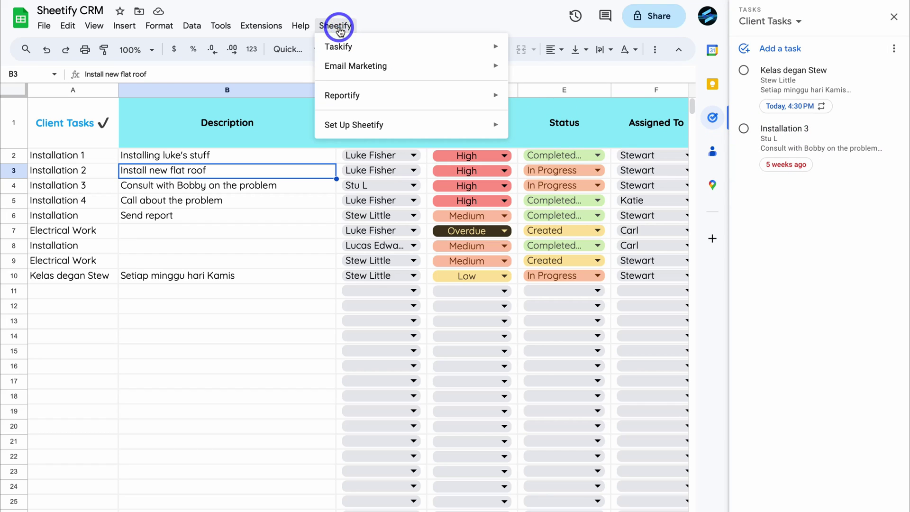
mouse_move(341, 42)
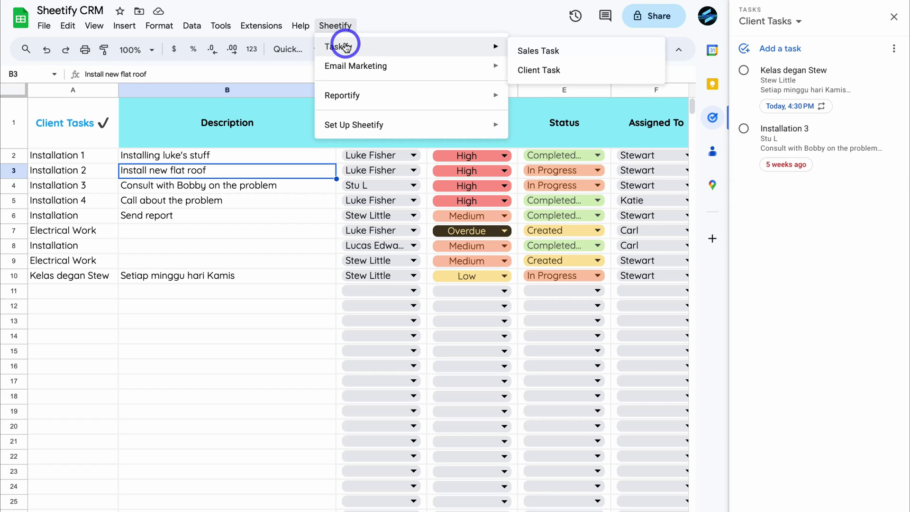
click(591, 73)
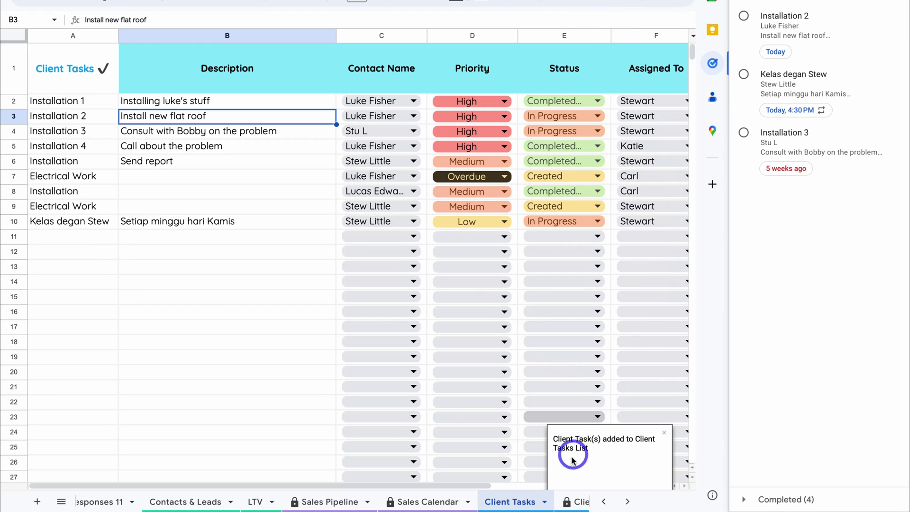